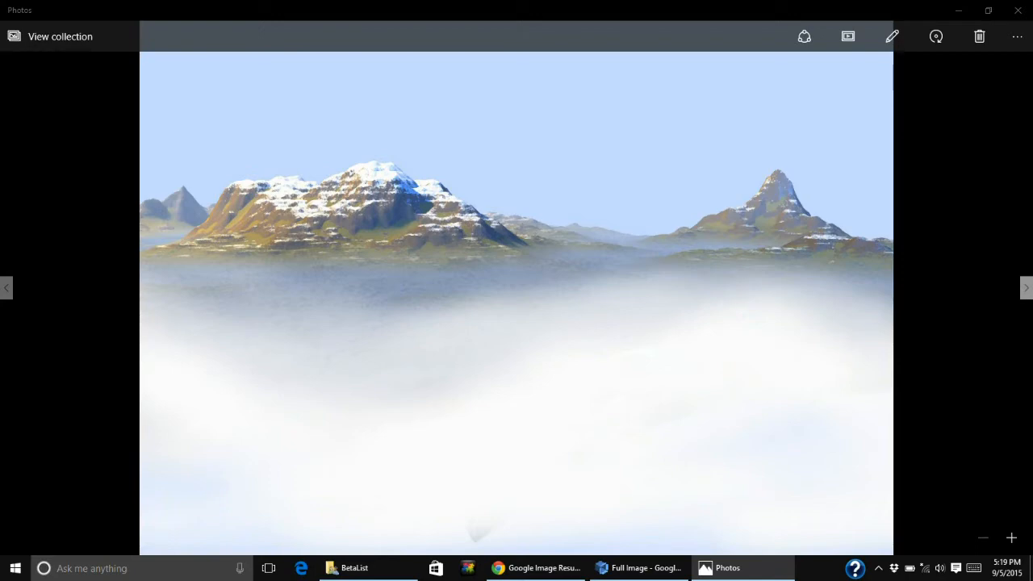
Look through the landscape painting's stage images, from the bare snowy mountains to the finished foreground trees.
key("Right")
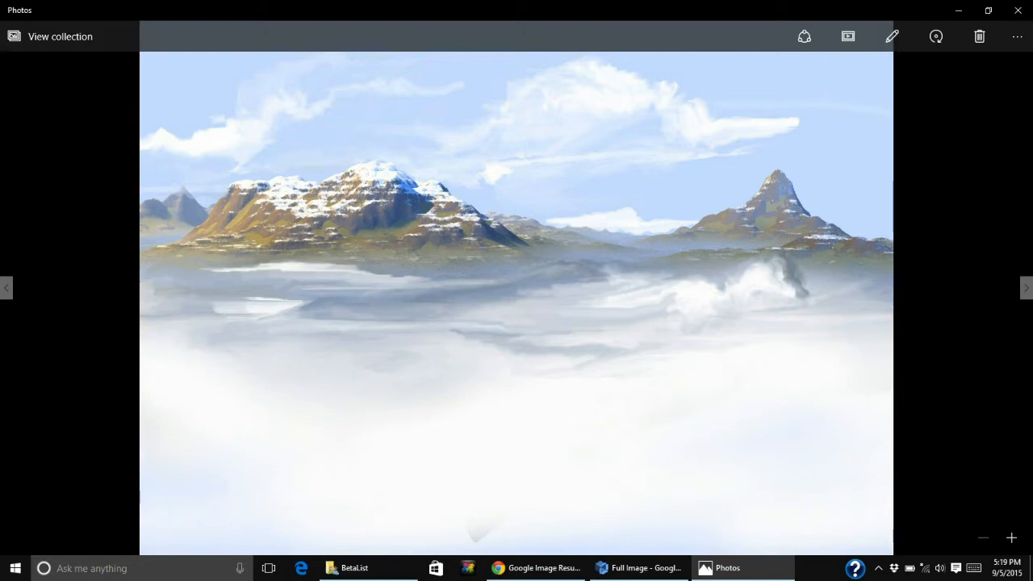
key("Right")
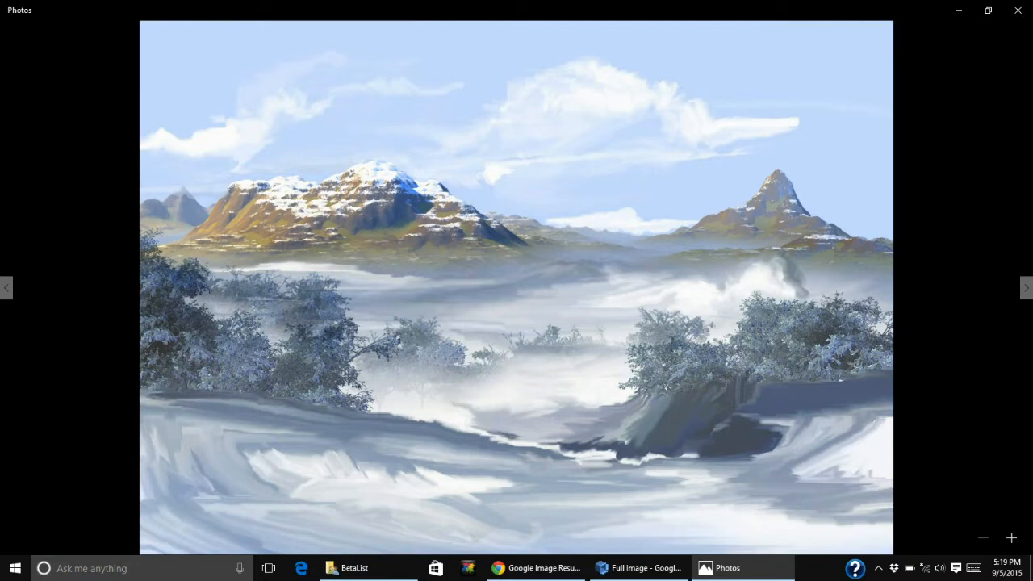
key("Right")
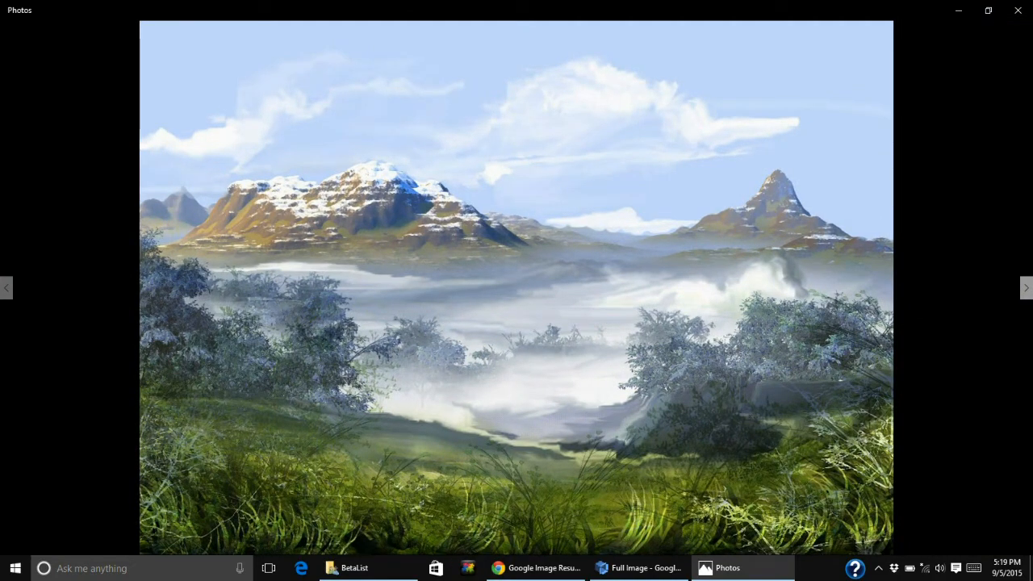
key("Right")
key("Right")
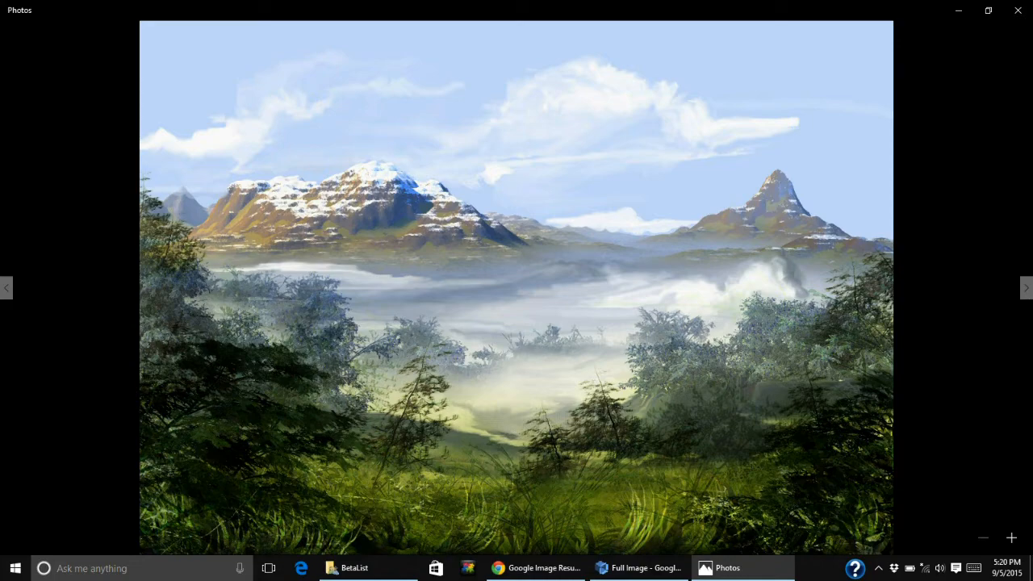
Launch Project Dogwaffle Howler.
left_click(15, 568)
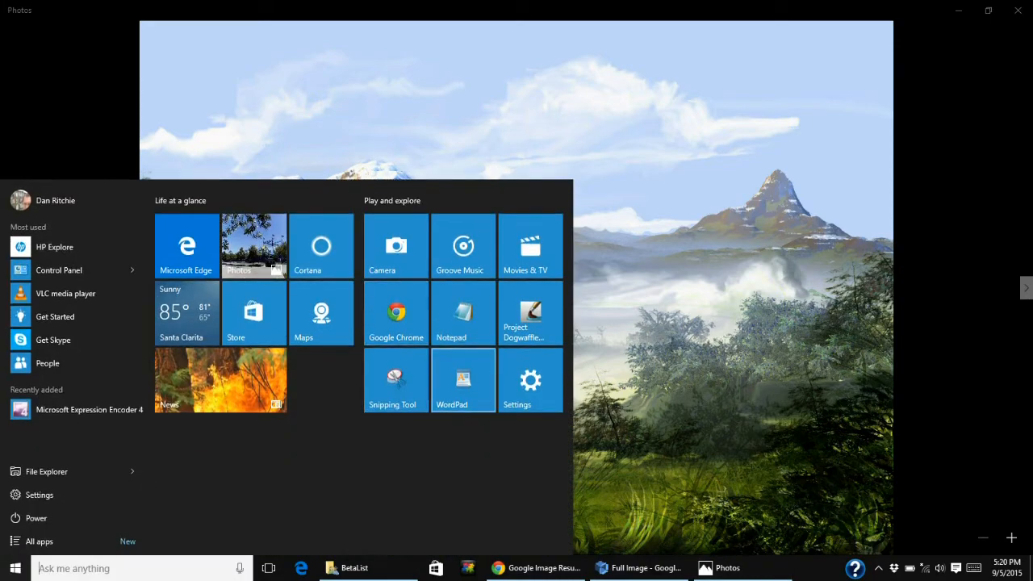
left_click(530, 314)
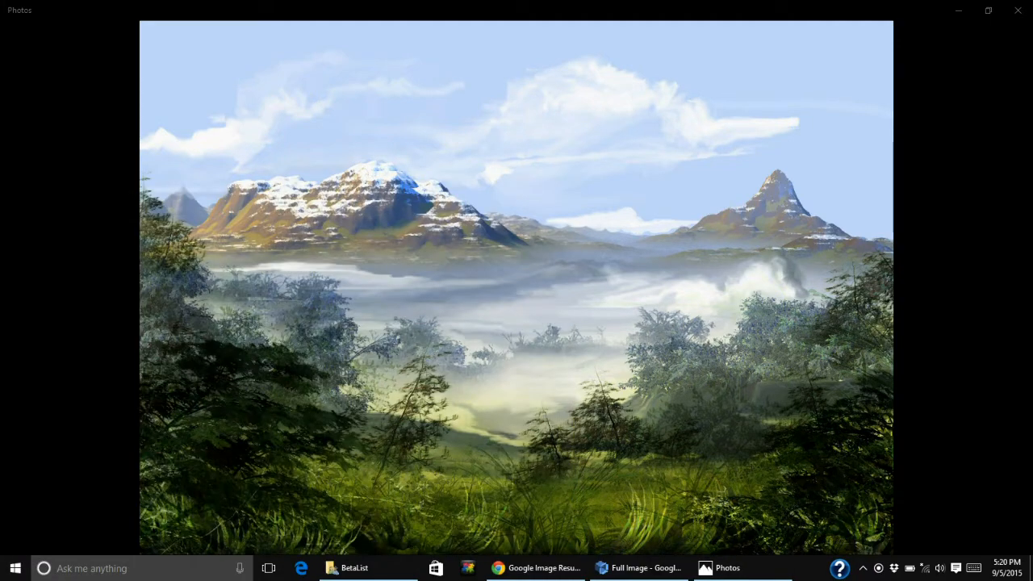
Flip through the painting's stage images to the bare mountain stage and switch to Howler's blank canvas.
key("Right")
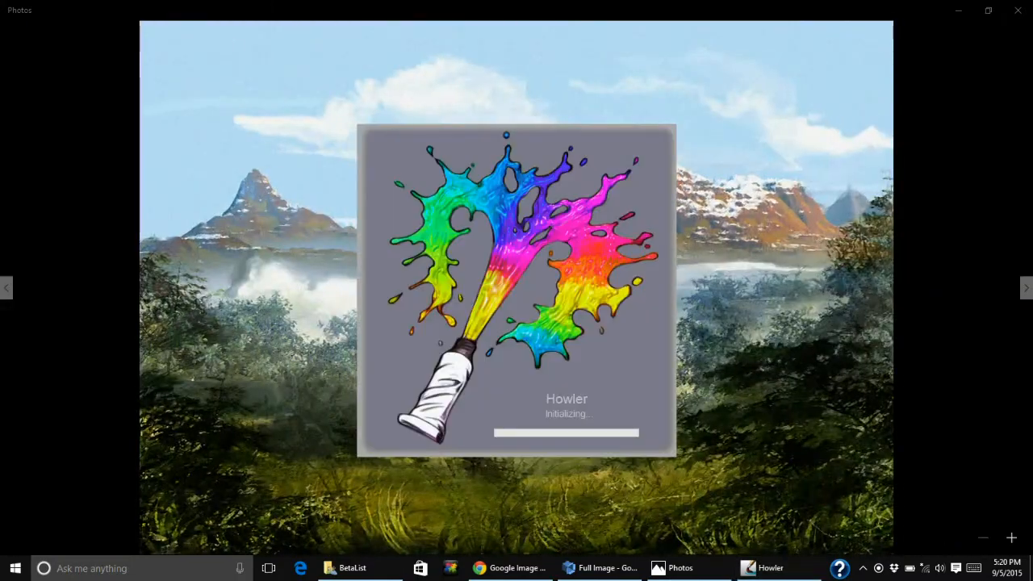
key("Right")
key("Right")
key("Right")
key("Right")
key("Left")
key("Left")
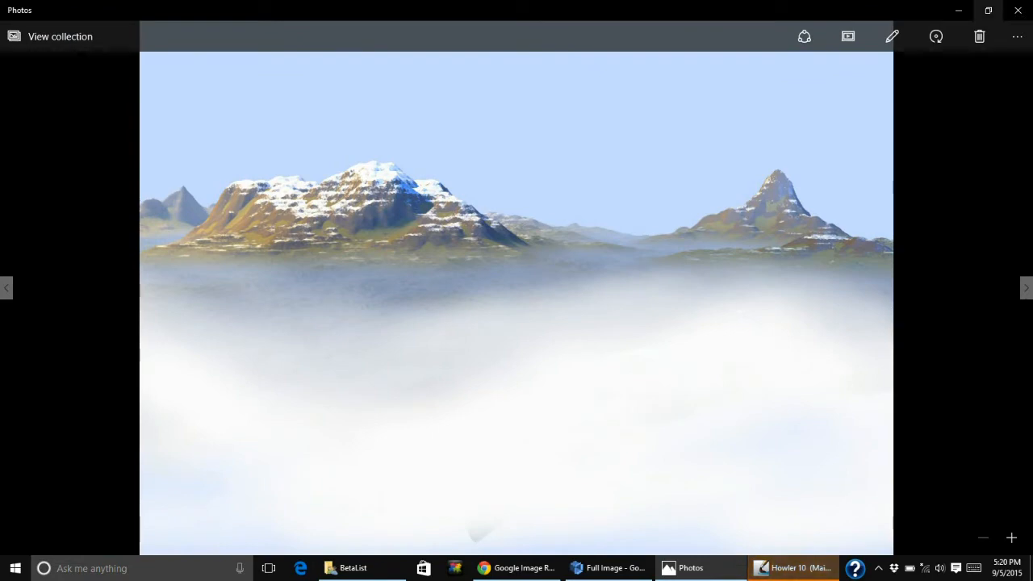
left_click(959, 10)
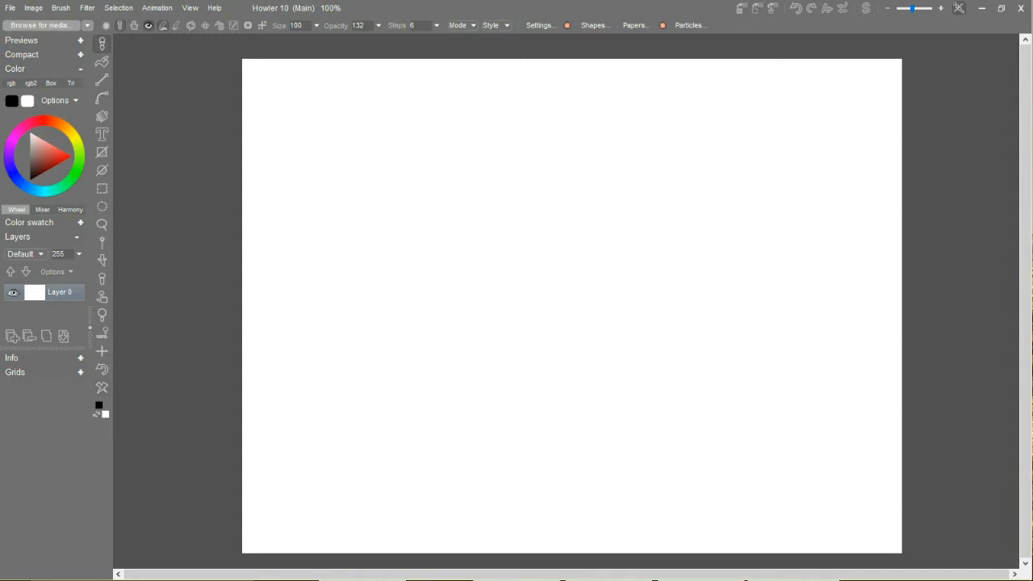
left_click(105, 414)
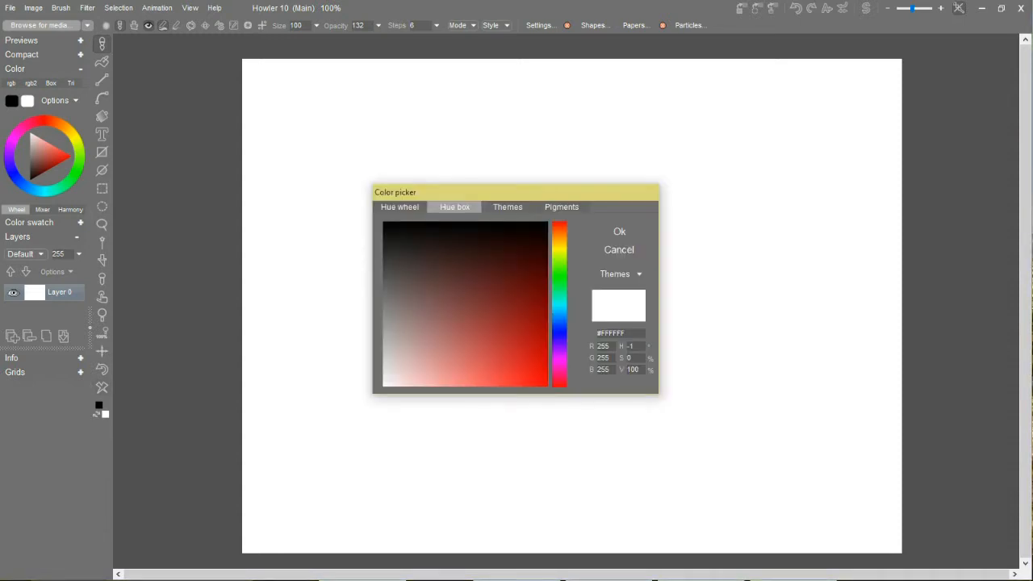
left_click_drag(559, 310, 559, 309)
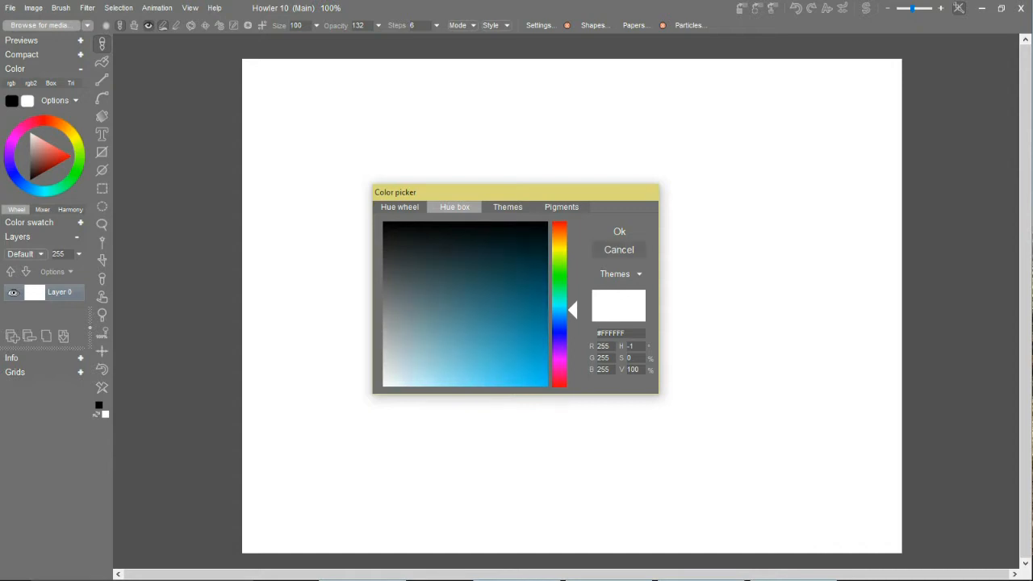
left_click(619, 250)
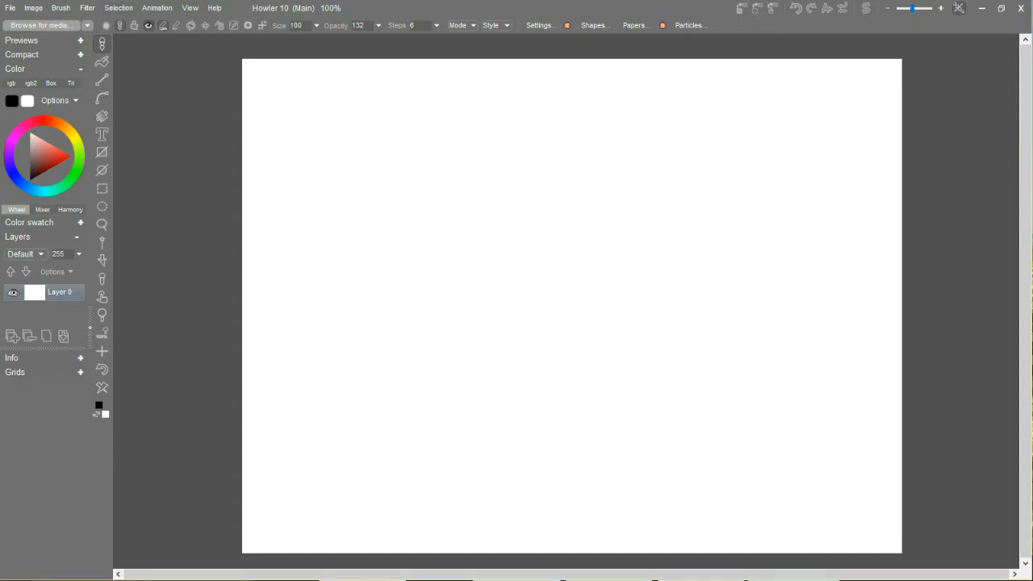
Fill the canvas with a black-to-white circular gradient from the centre outward and invert it to get a white centre.
left_click(102, 116)
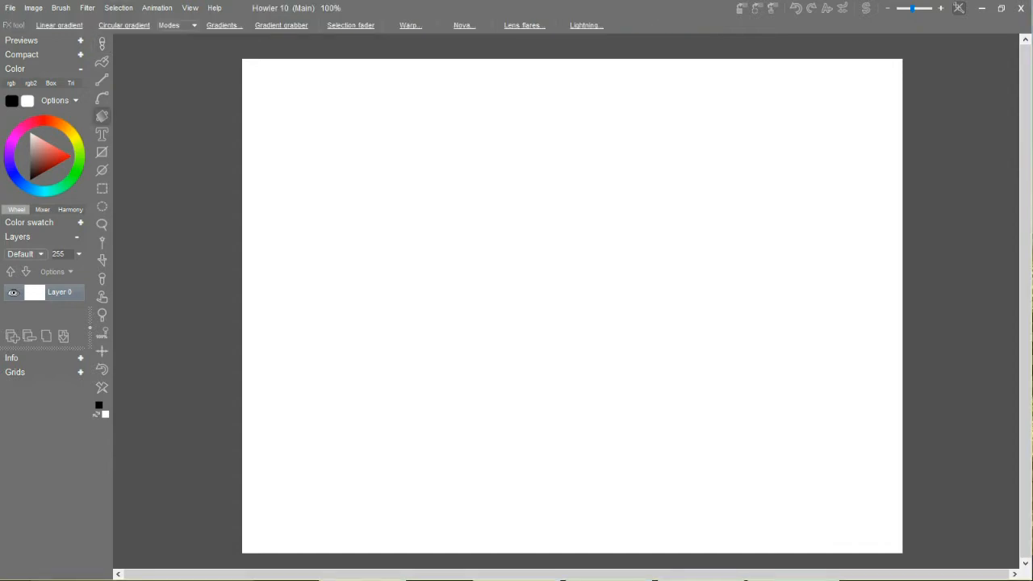
left_click_drag(544, 297, 897, 454)
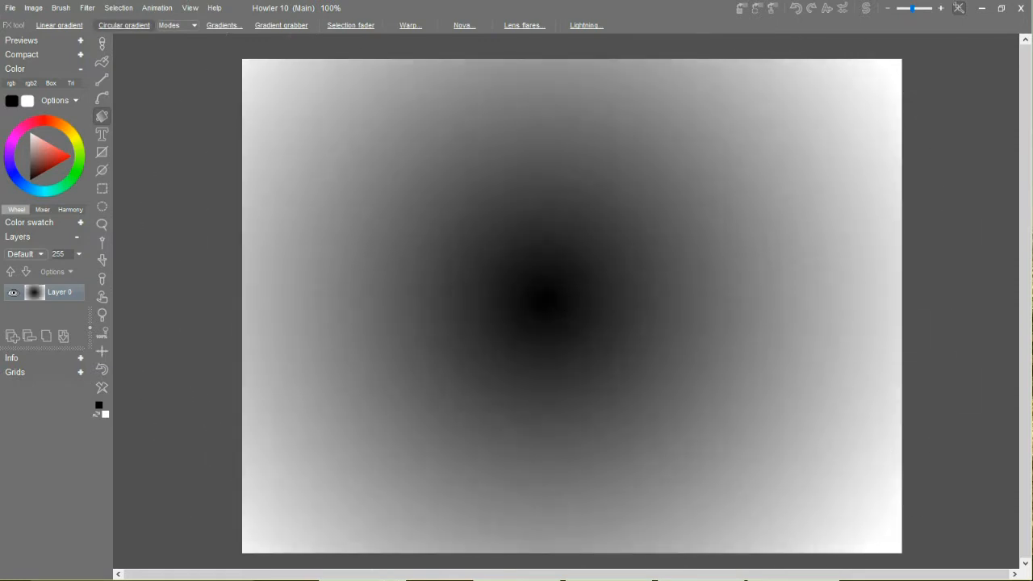
left_click(33, 8)
left_click(62, 341)
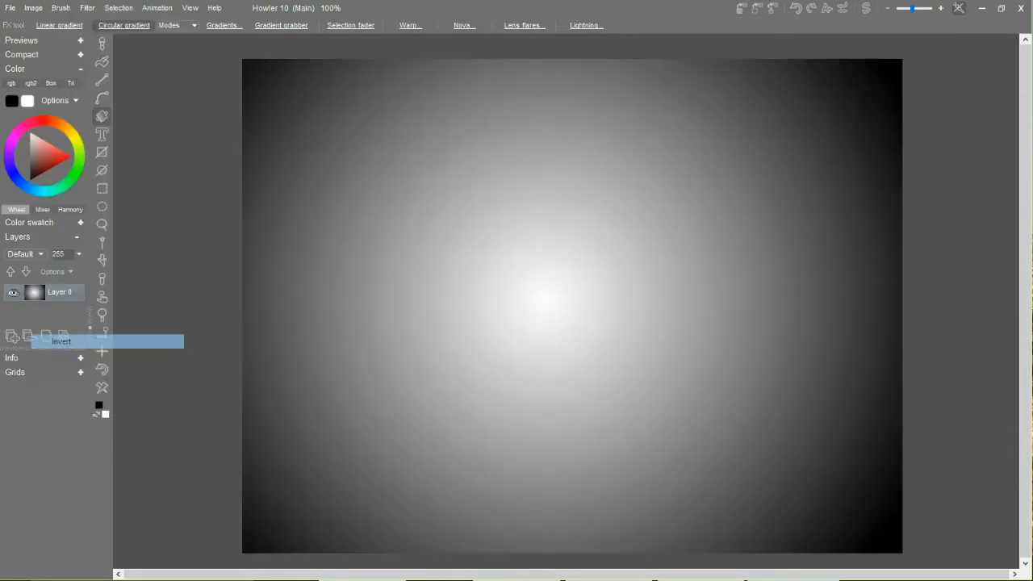
Apply 2 tone plasma noise over the gradient in Difference mode with a scale of 8.
left_click(87, 7)
mouse_move(145, 209)
left_click(250, 208)
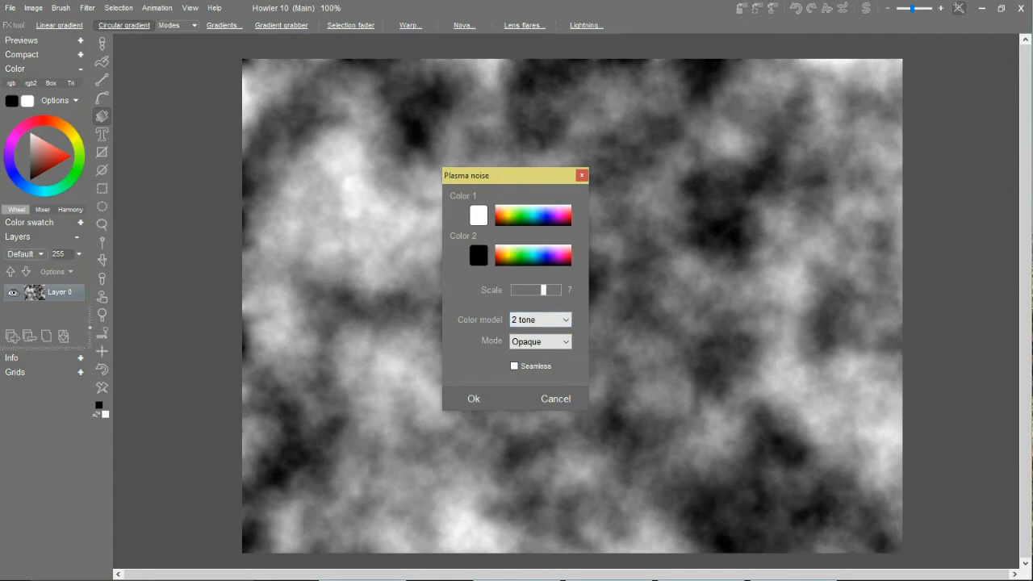
left_click(540, 341)
key("Return")
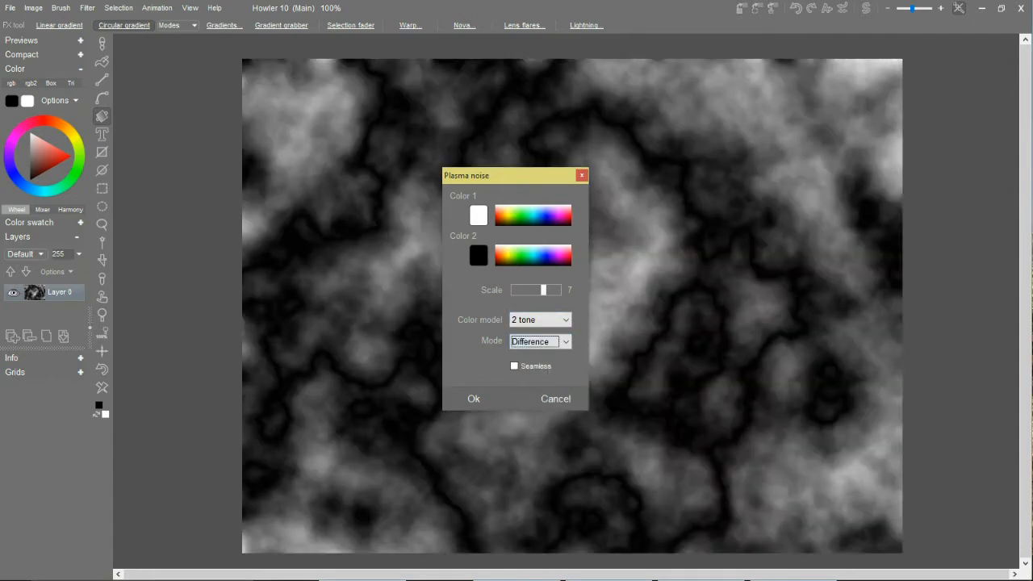
left_click_drag(500, 175, 818, 173)
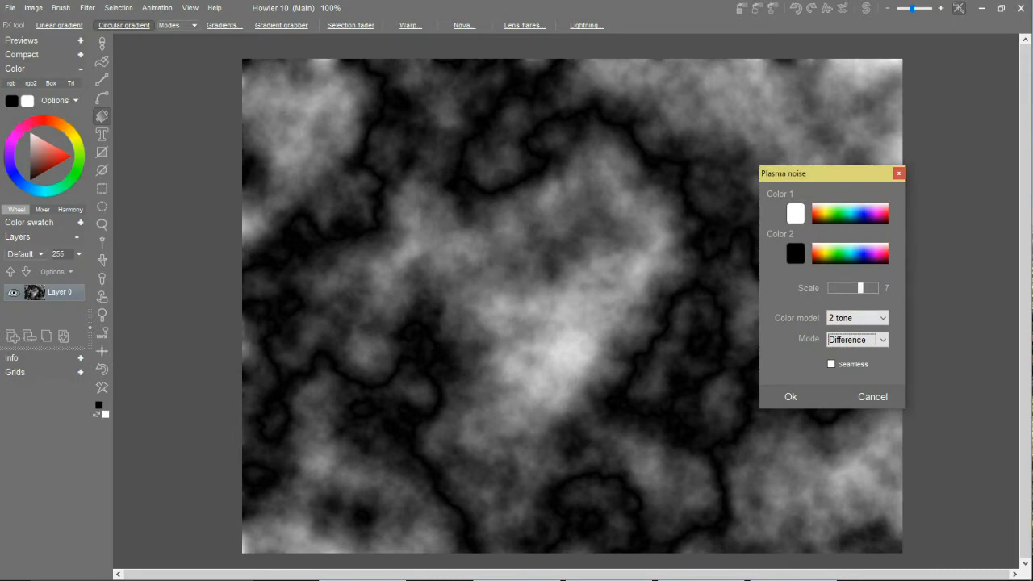
left_click_drag(860, 288, 865, 288)
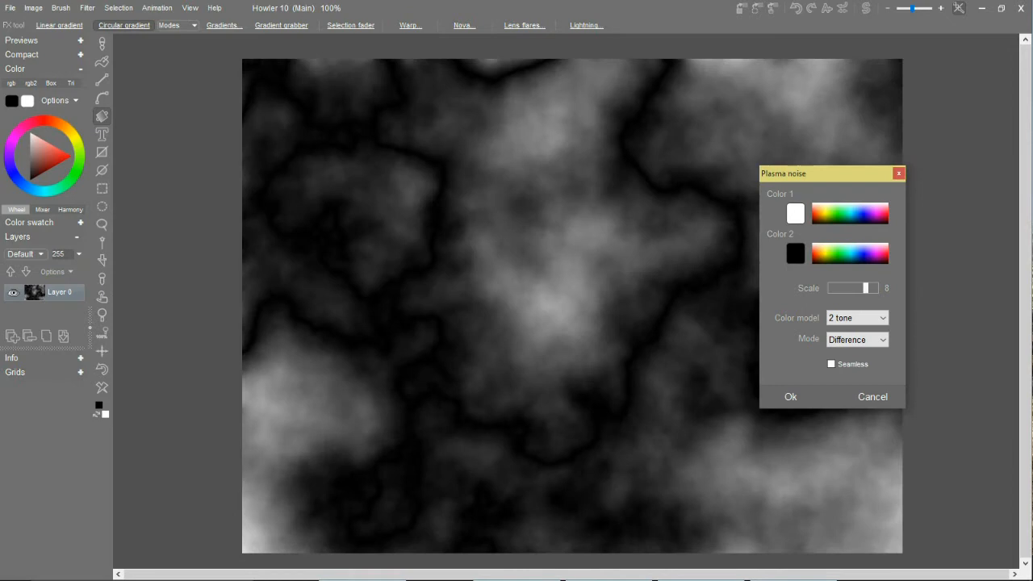
key("Return")
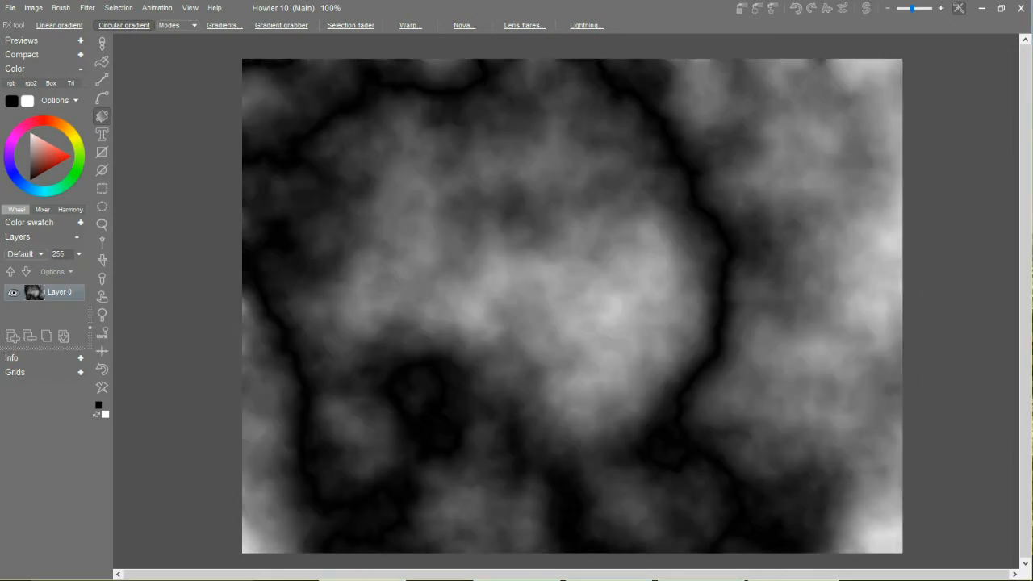
Fade the plasma noise to 139 over the gradient and expand the image's dynamic range.
key("alt+t")
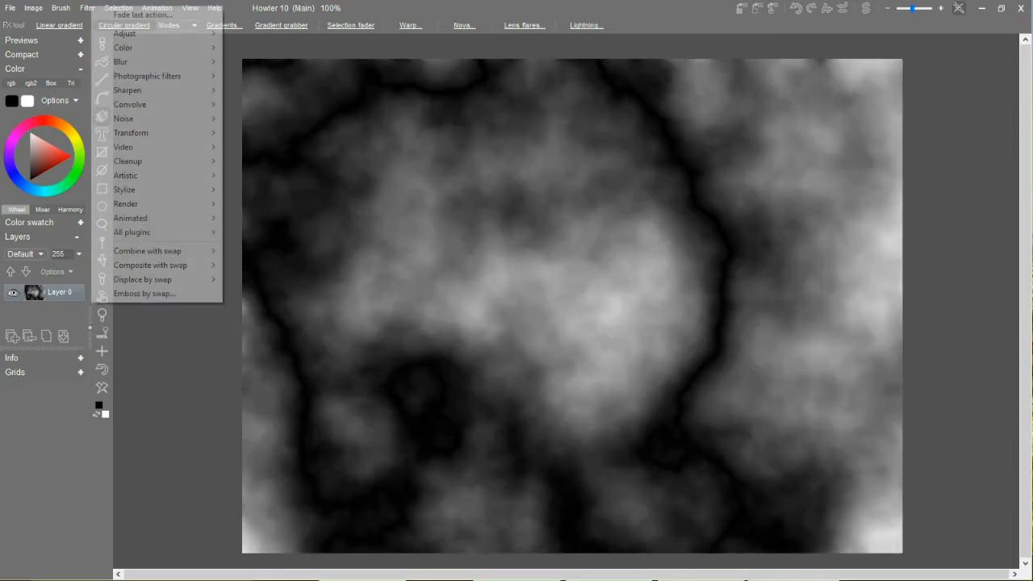
key("Escape")
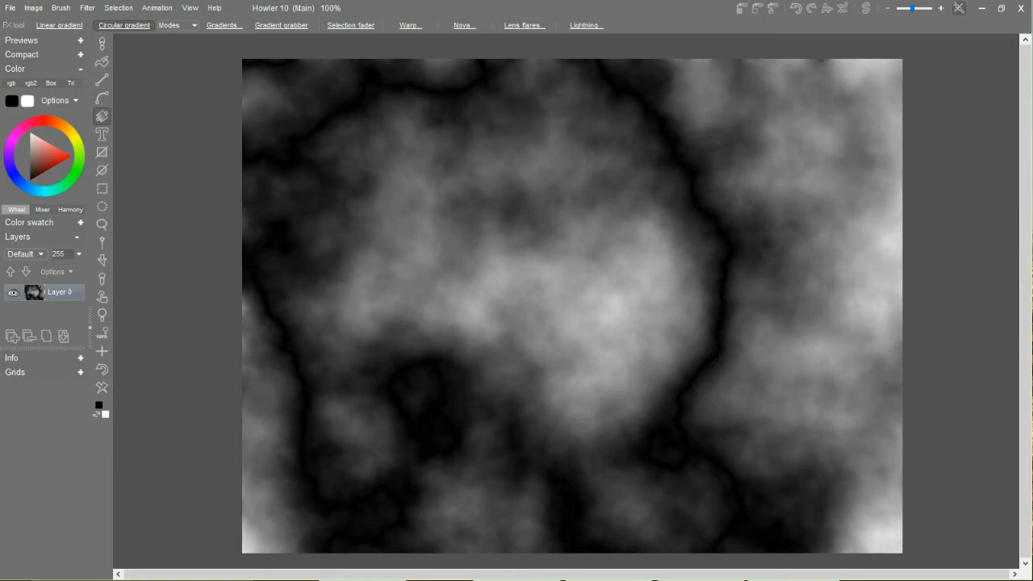
key("alt+t")
key("Down")
key("Return")
key("Right")
key("Right")
key("Right")
key("Right")
key("Right")
key("Right")
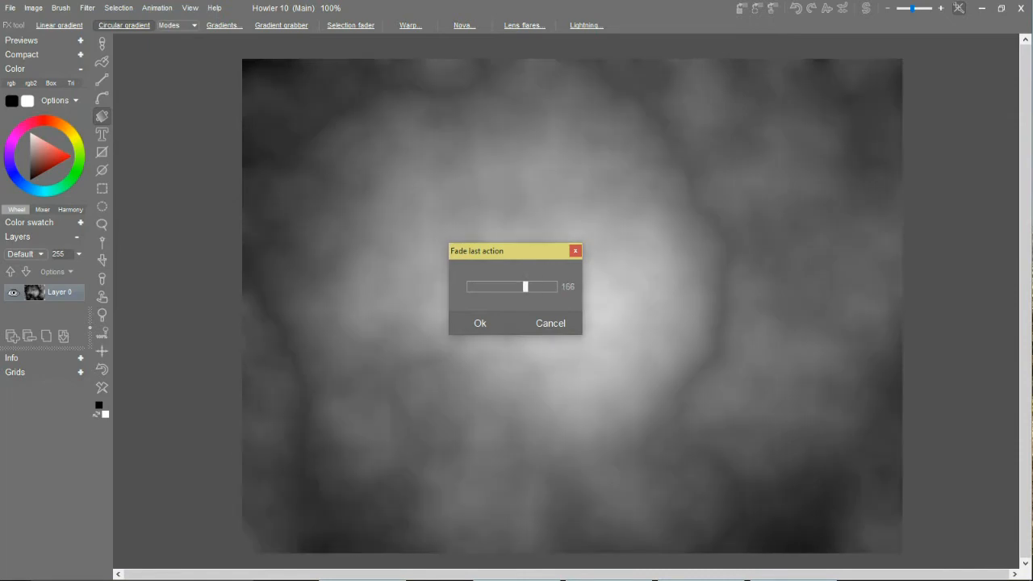
left_click_drag(513, 251, 211, 278)
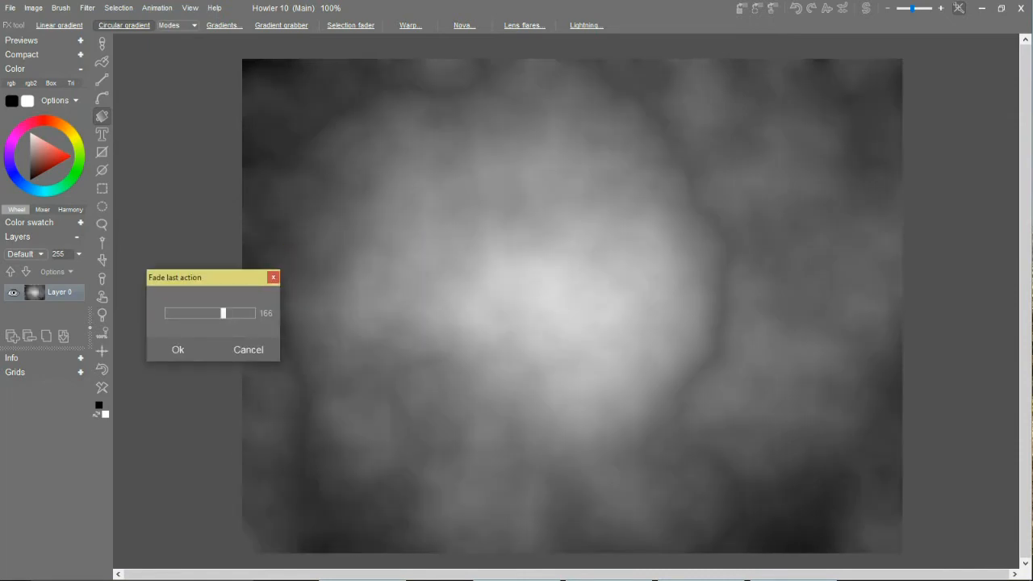
key("Left")
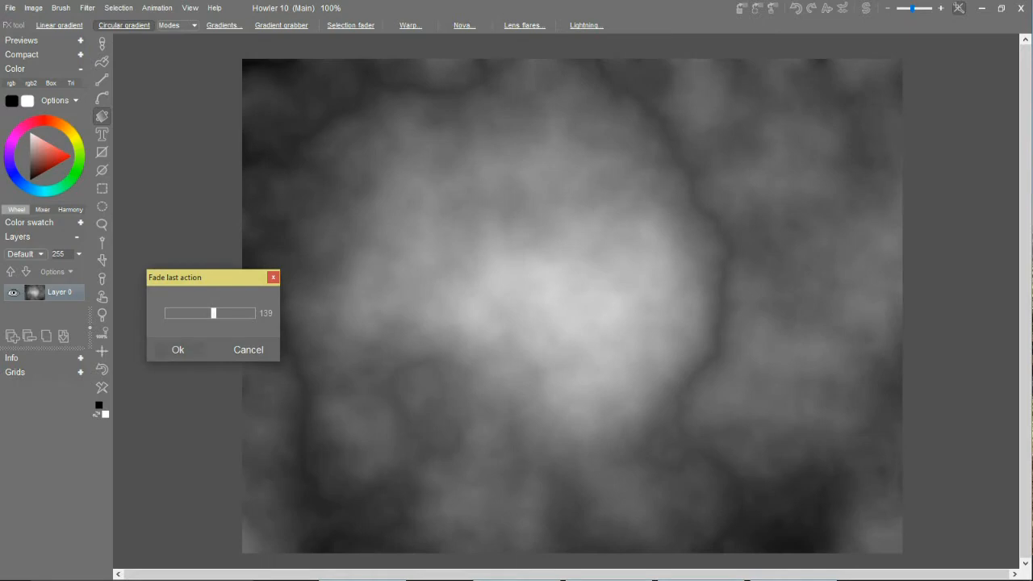
key("Return")
left_click(33, 7)
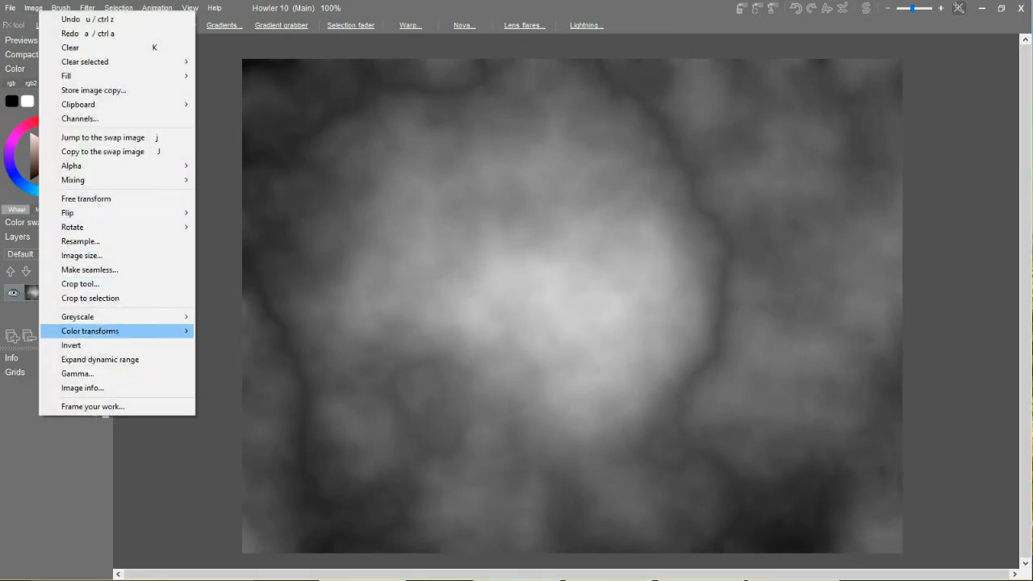
left_click(89, 359)
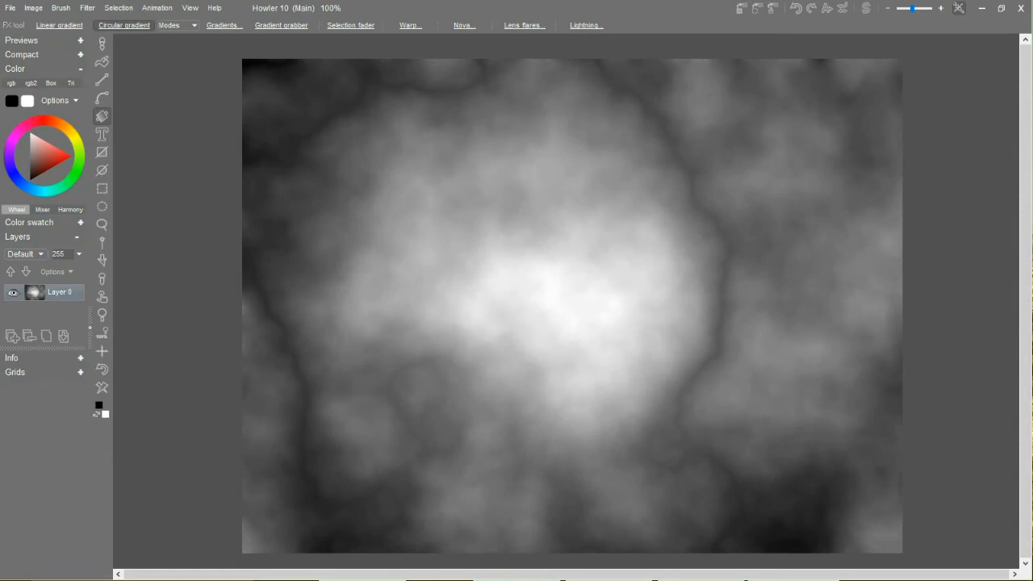
Darken the image's midtones with an RGB Curves adjustment, pulling a curve point down to 119 / 43.
left_click(87, 7)
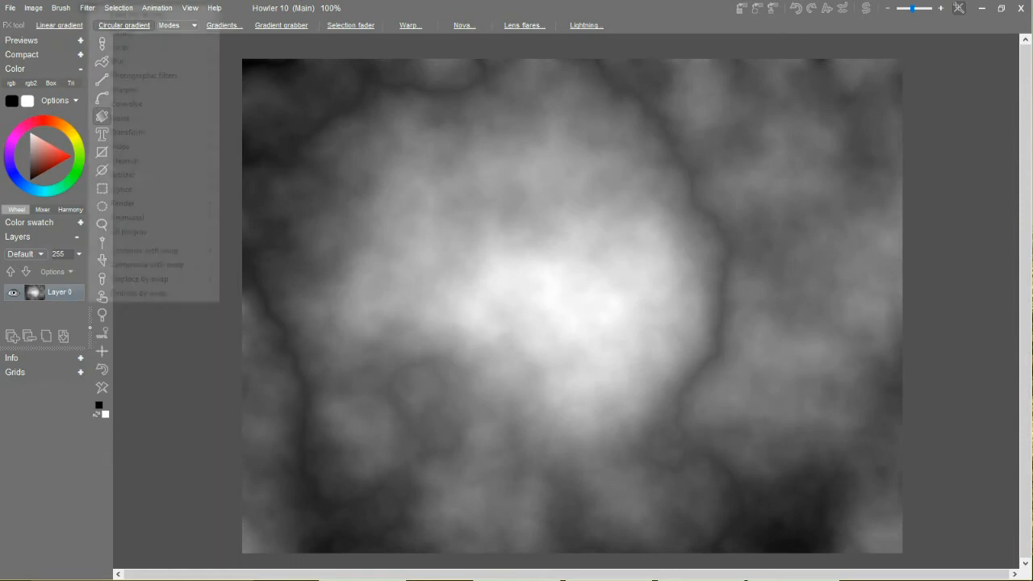
mouse_move(121, 32)
left_click(253, 160)
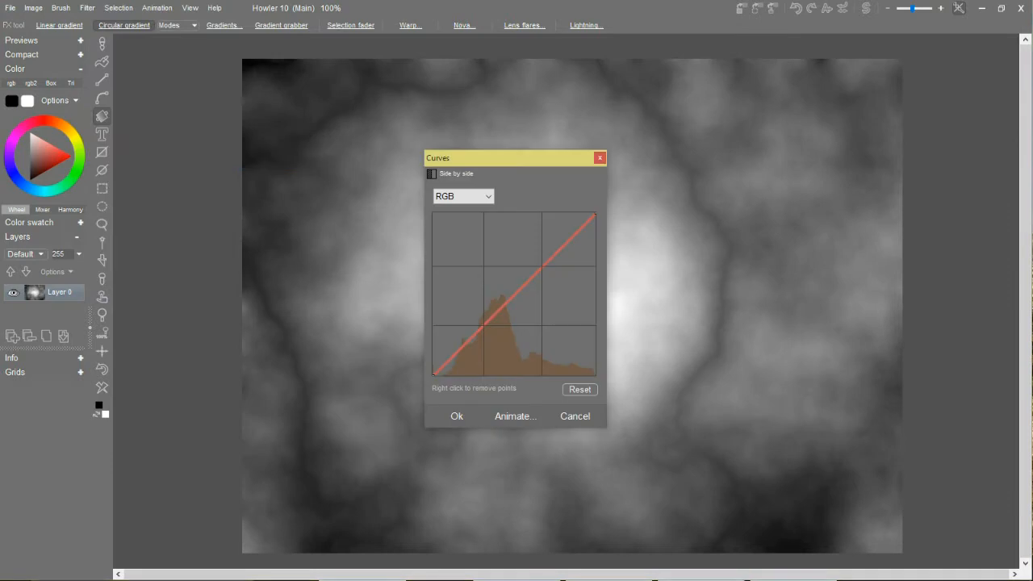
left_click_drag(557, 165, 552, 123)
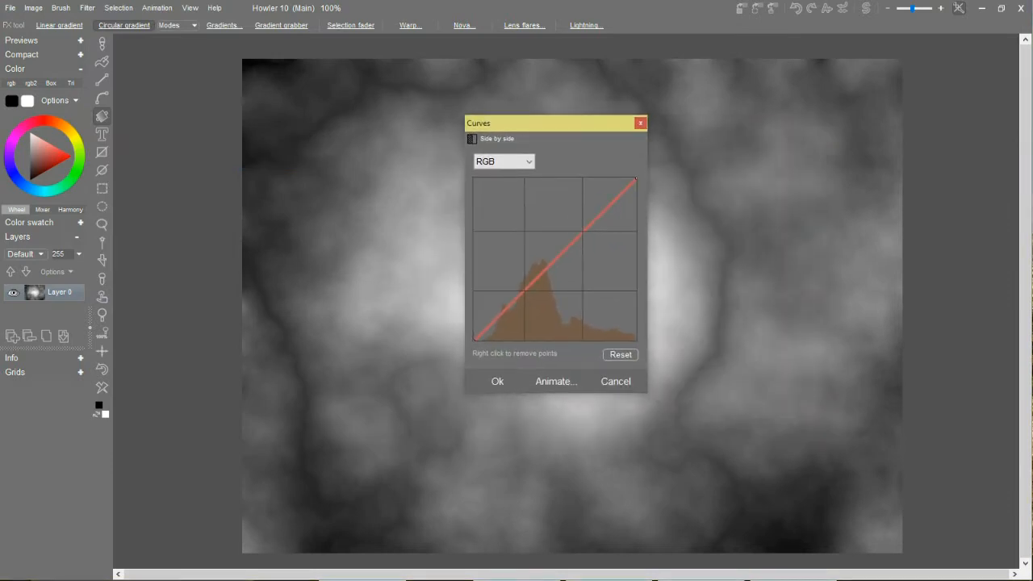
left_click_drag(551, 123, 257, 148)
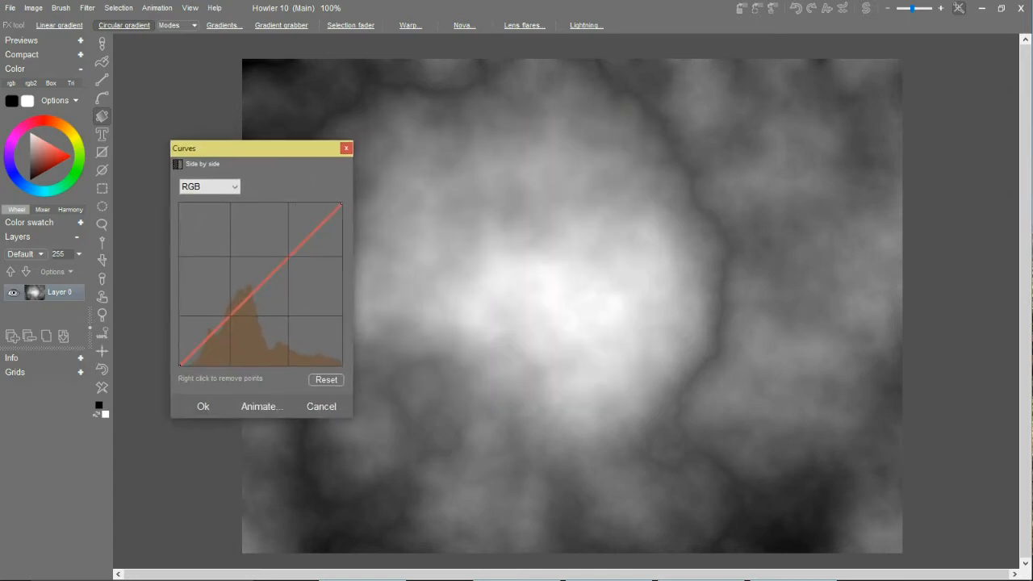
left_click_drag(284, 261, 255, 339)
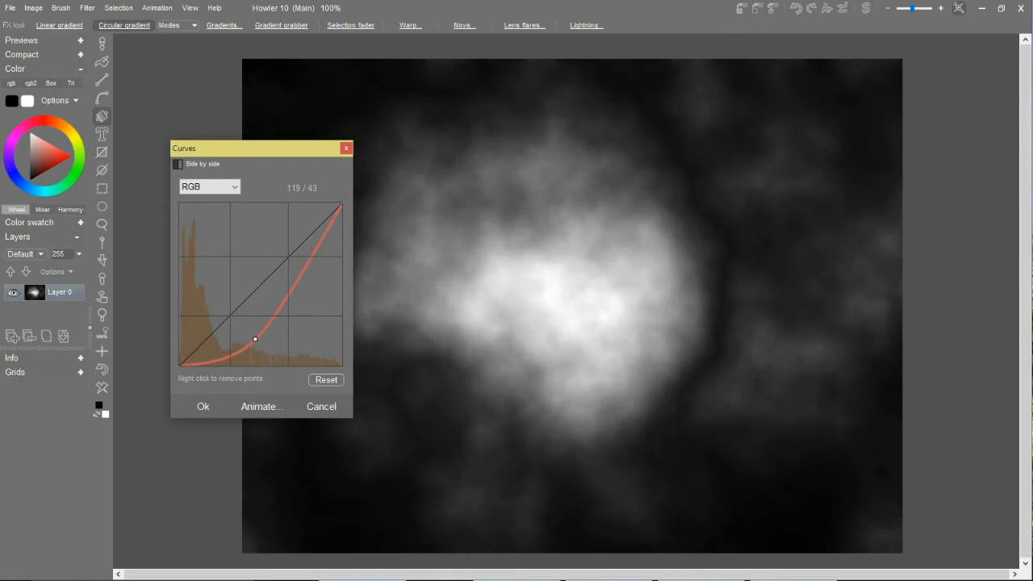
left_click(204, 407)
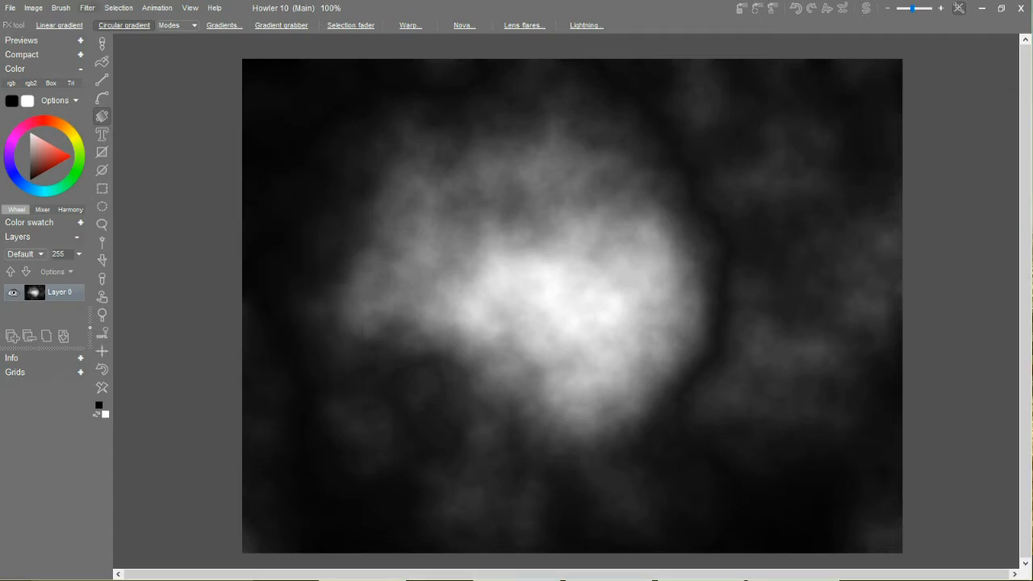
Open the heightmap in 3D Designer and reduce the pitch to view the terrain almost edge-on at the horizon.
left_click(87, 8)
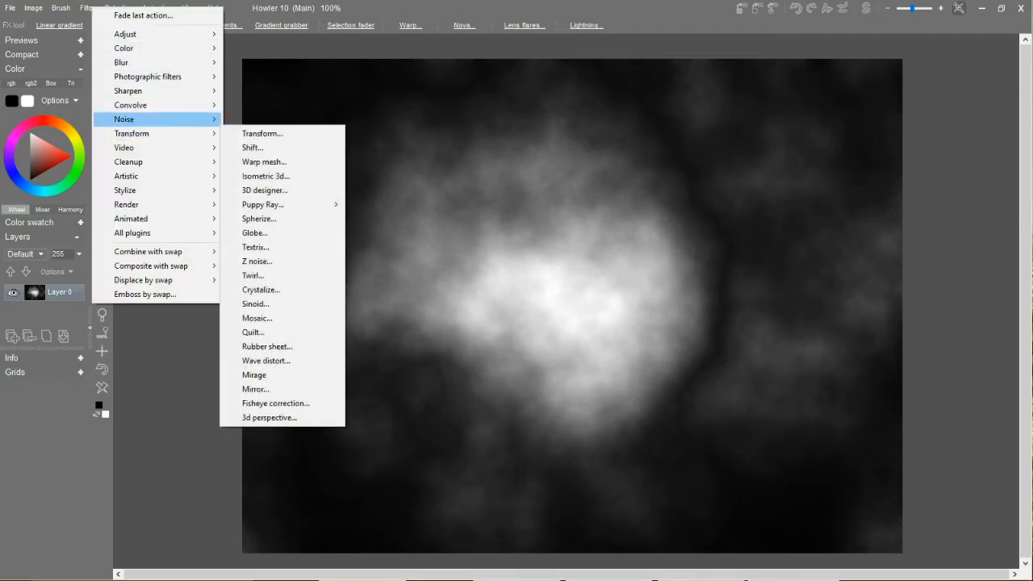
mouse_move(157, 134)
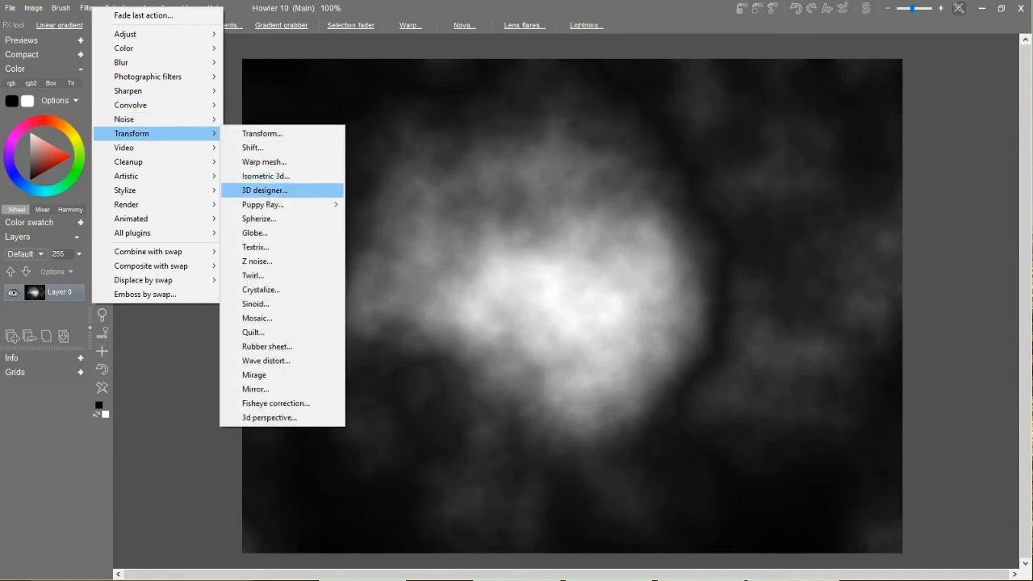
left_click(265, 190)
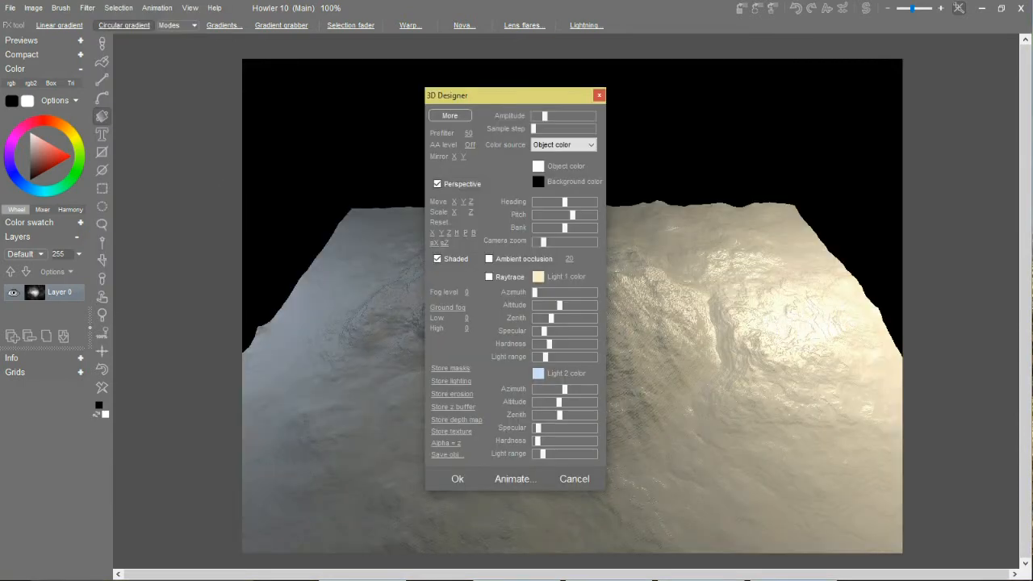
left_click_drag(494, 95, 178, 93)
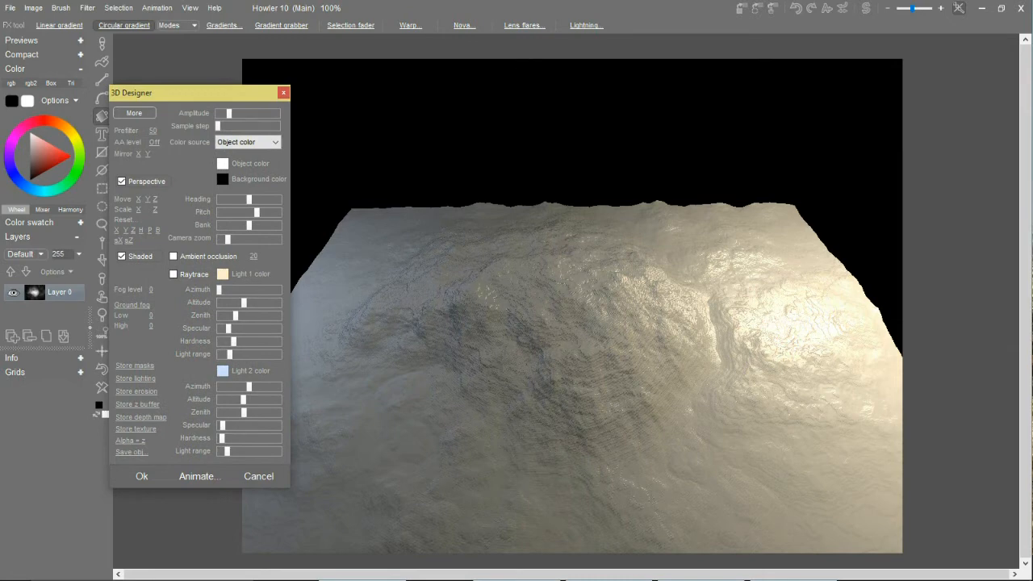
left_click_drag(257, 212, 248, 212)
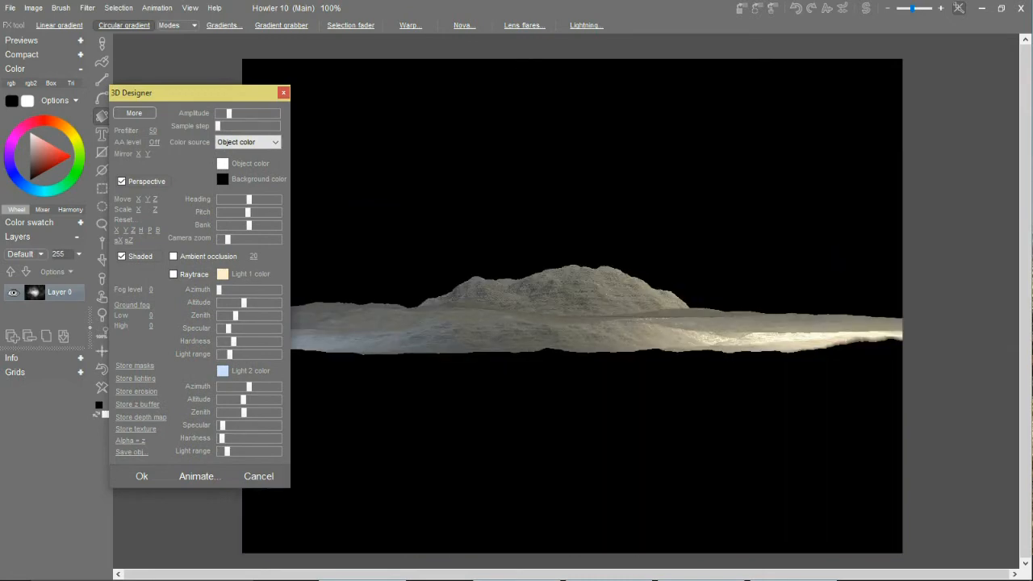
Raise the terrain amplitude moderately for a taller mountain and smooth the surface with a prefilter of 100.
left_click_drag(228, 113, 276, 113)
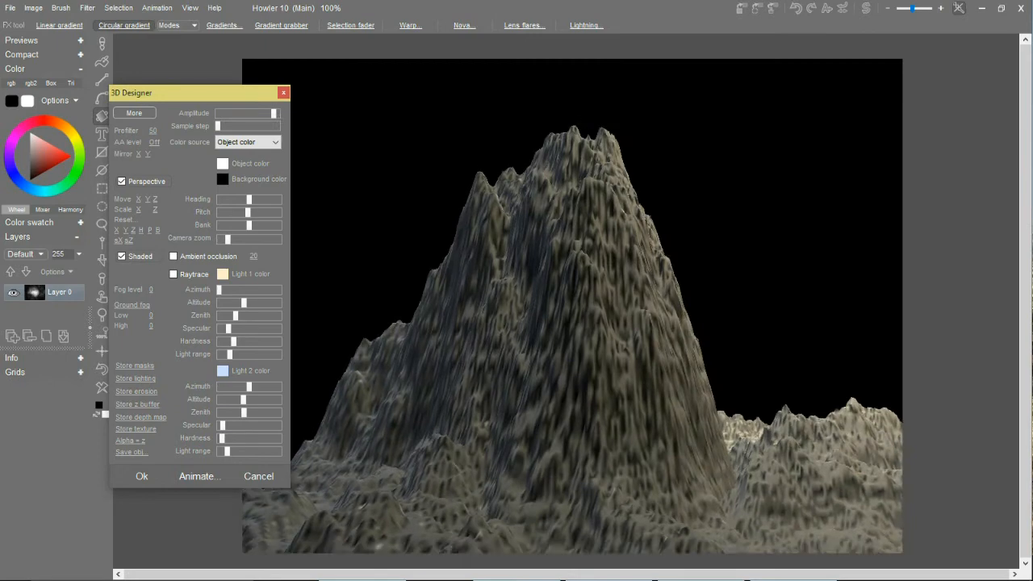
left_click_drag(276, 113, 237, 113)
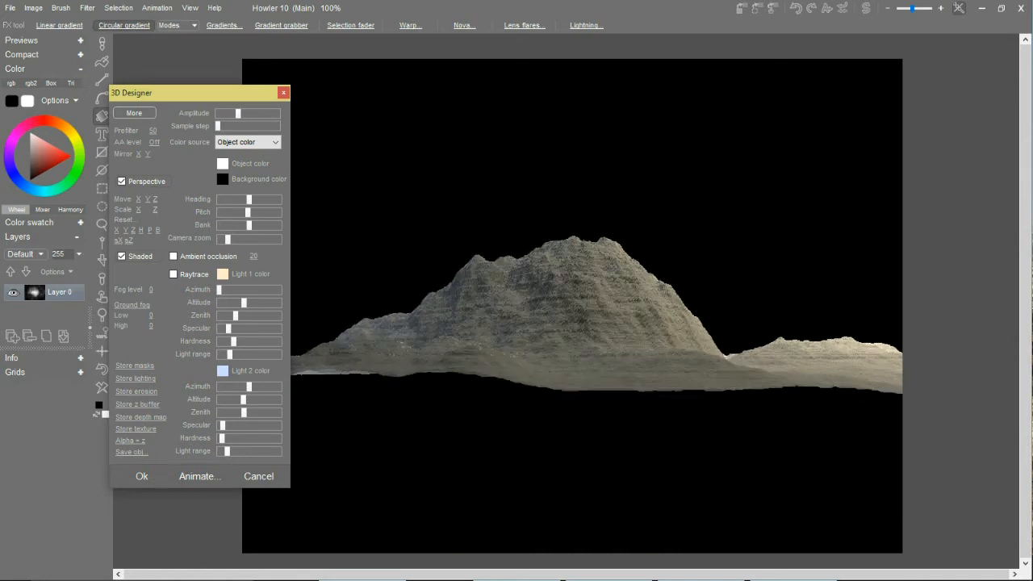
left_click_drag(153, 131, 194, 131)
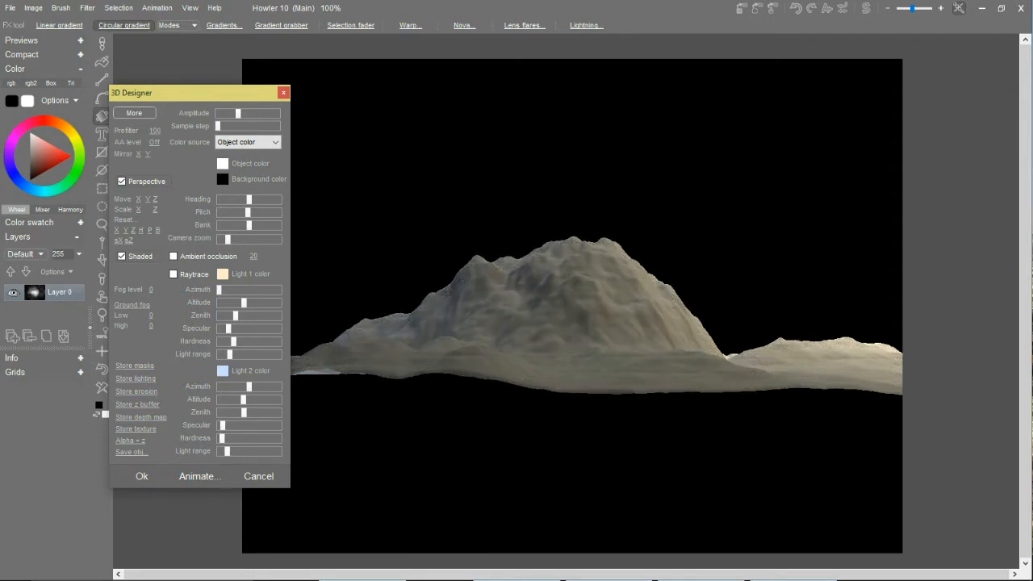
Add a small amount of erosion and roughly a quarter of the sediment range to the terrain.
left_click(134, 113)
left_click_drag(337, 224, 346, 224)
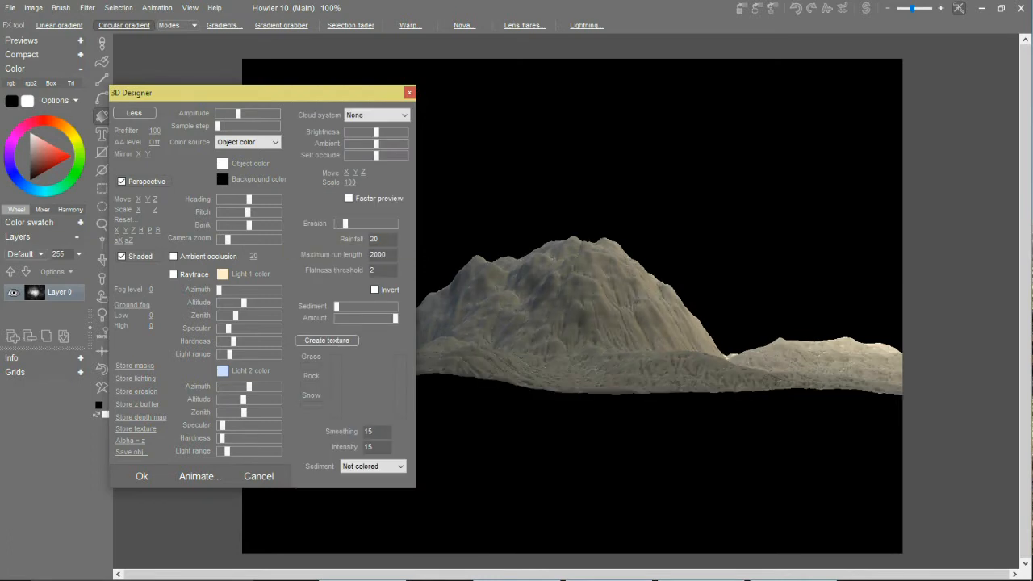
left_click_drag(337, 306, 354, 306)
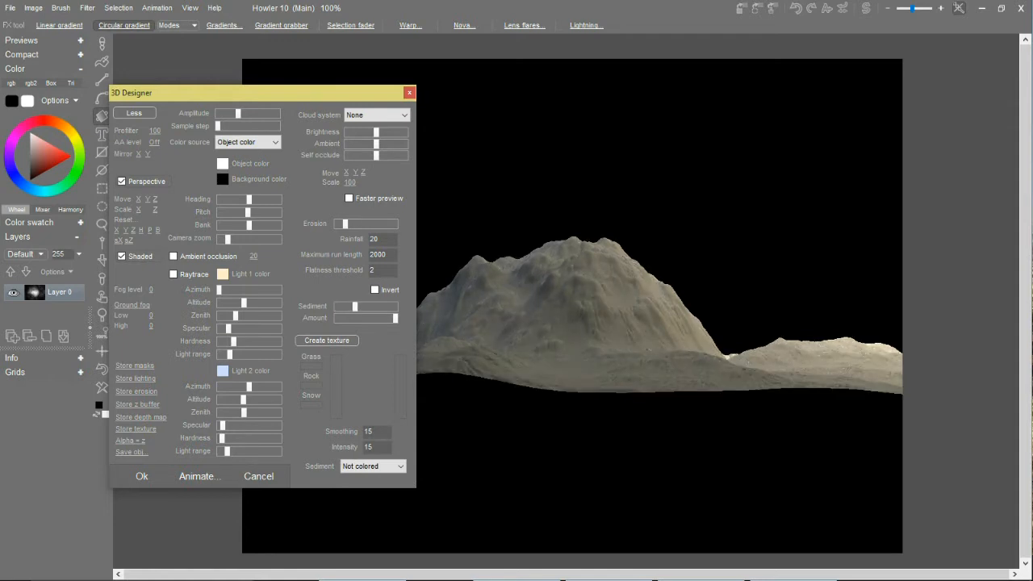
Create the grass, rock and snow texture with smoothing 33 and intensity 66, lowering the snow line and raising the grass line.
left_click(327, 340)
key("Return")
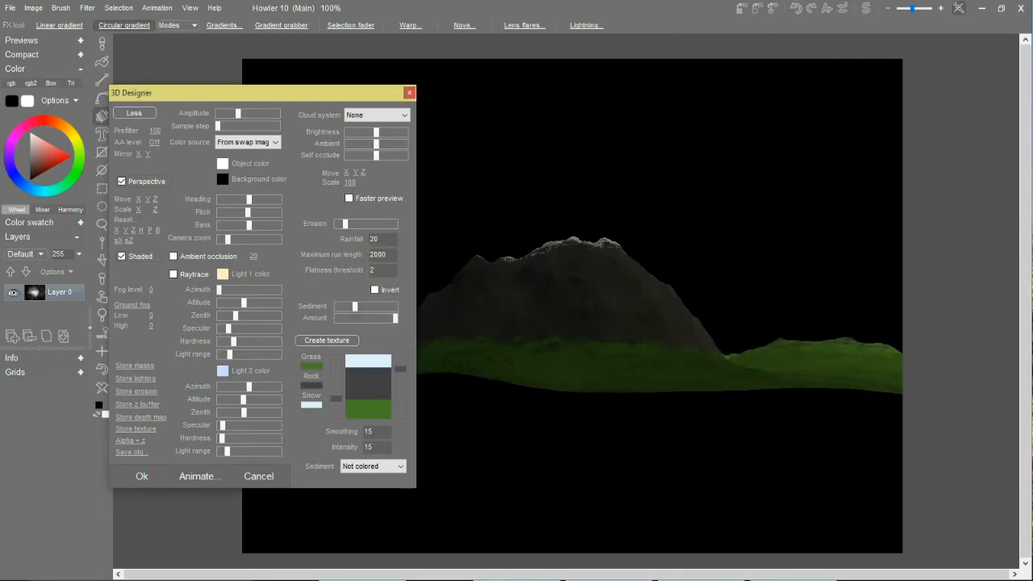
double_click(369, 432)
type("33")
key("Tab")
type("66")
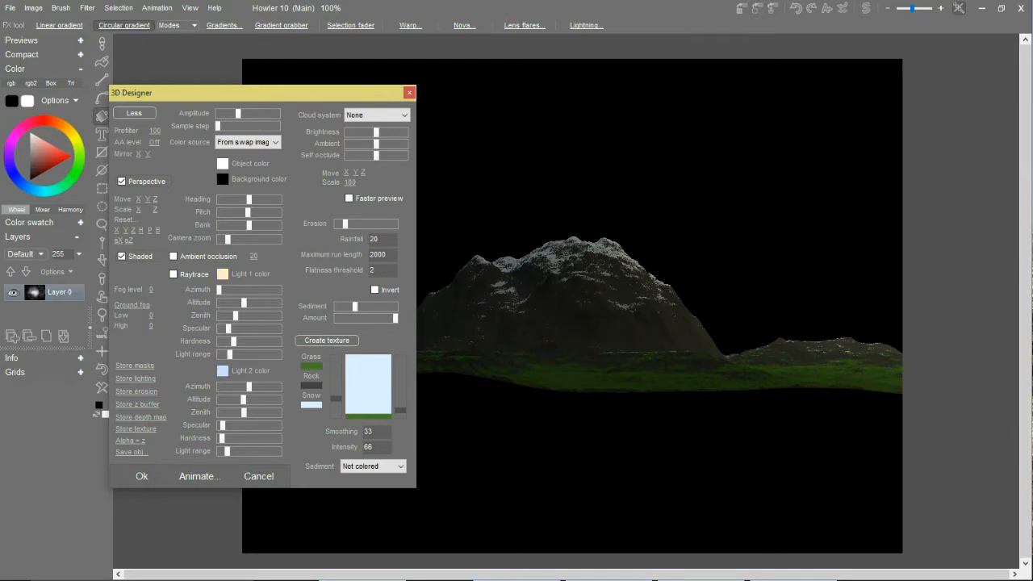
left_click_drag(335, 401, 336, 380)
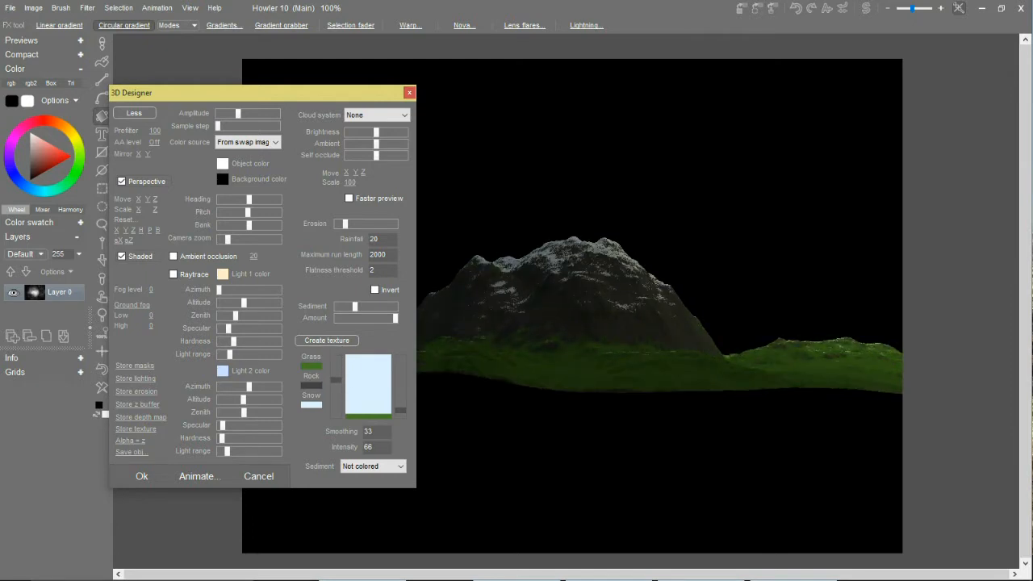
Change the grass texture colour to the muted olive #5E633C.
left_click(312, 367)
left_click_drag(247, 297, 205, 314)
left_click_drag(306, 242, 307, 250)
left_click_drag(205, 315, 193, 280)
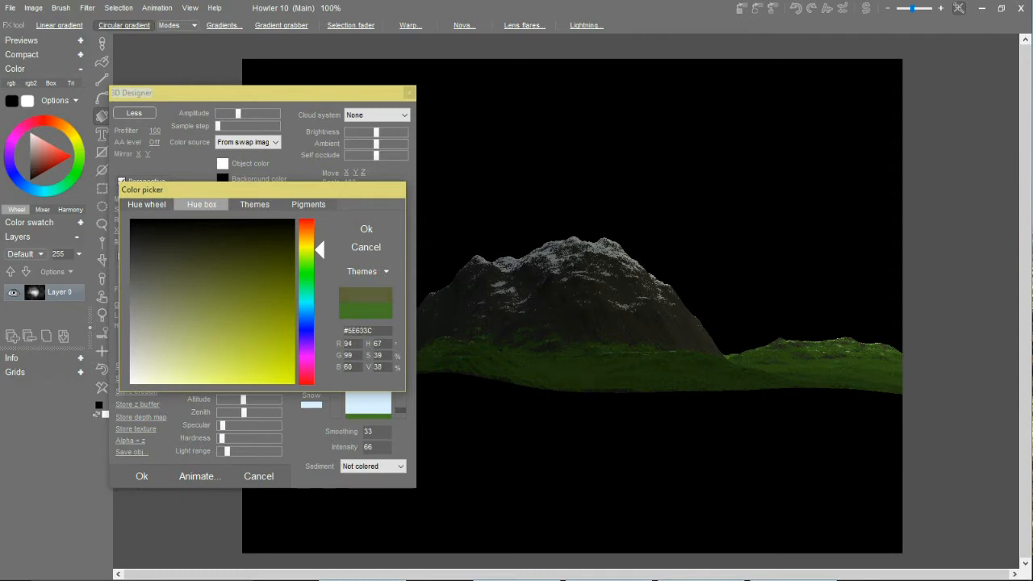
left_click(366, 228)
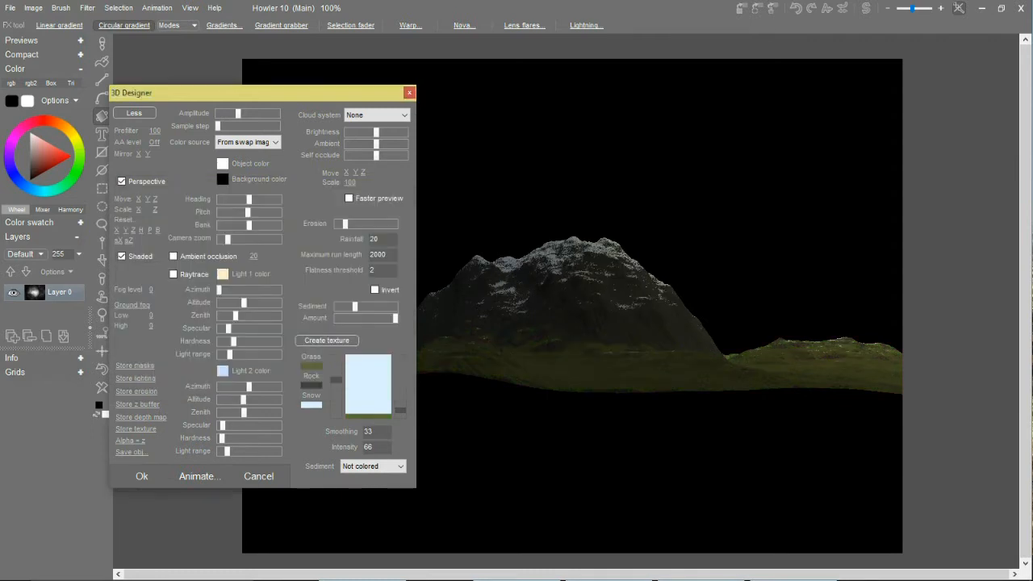
Change the rock texture colour to the warm grey #776C6C.
left_click(312, 386)
mouse_move(135, 294)
left_mouse_down()
mouse_move(133, 305)
mouse_move(145, 296)
left_mouse_up()
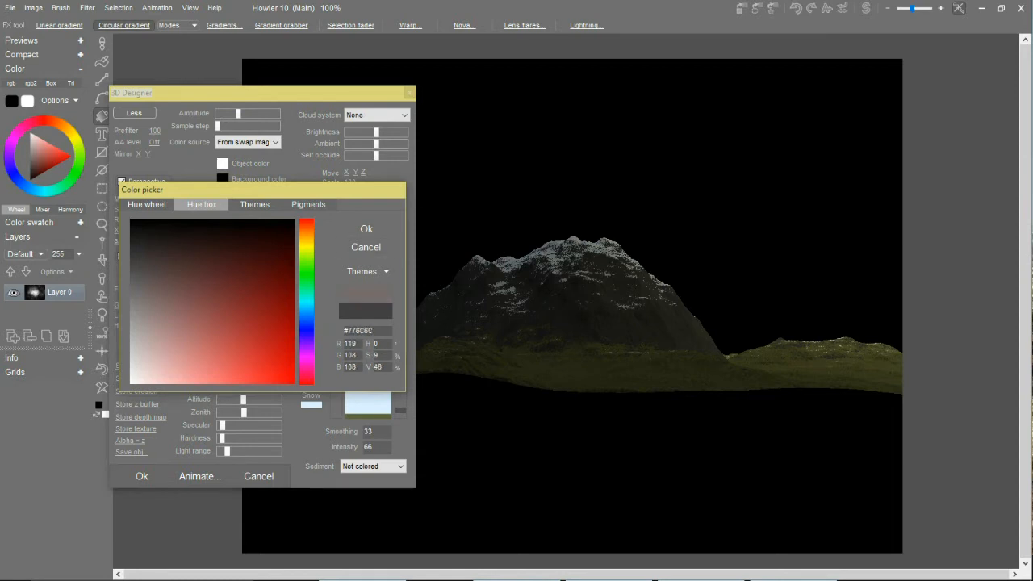
left_click(366, 230)
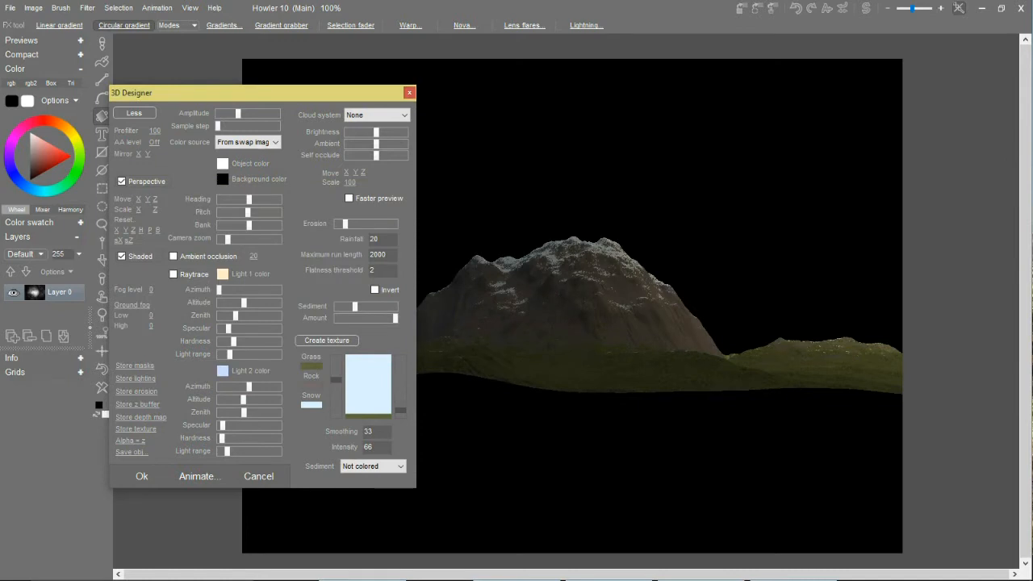
Adjust Light 1 with near-maximum zenith and light range, slightly lower altitude, and a mid-range azimuth to light the mountain's left side.
left_click_drag(242, 93, 219, 91)
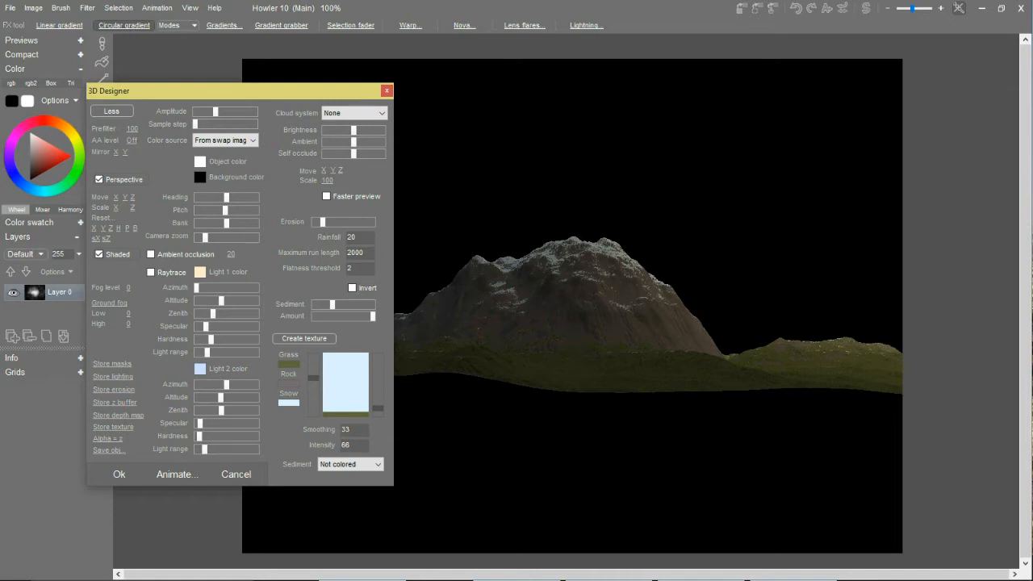
left_click_drag(221, 301, 256, 313)
left_click_drag(207, 352, 257, 352)
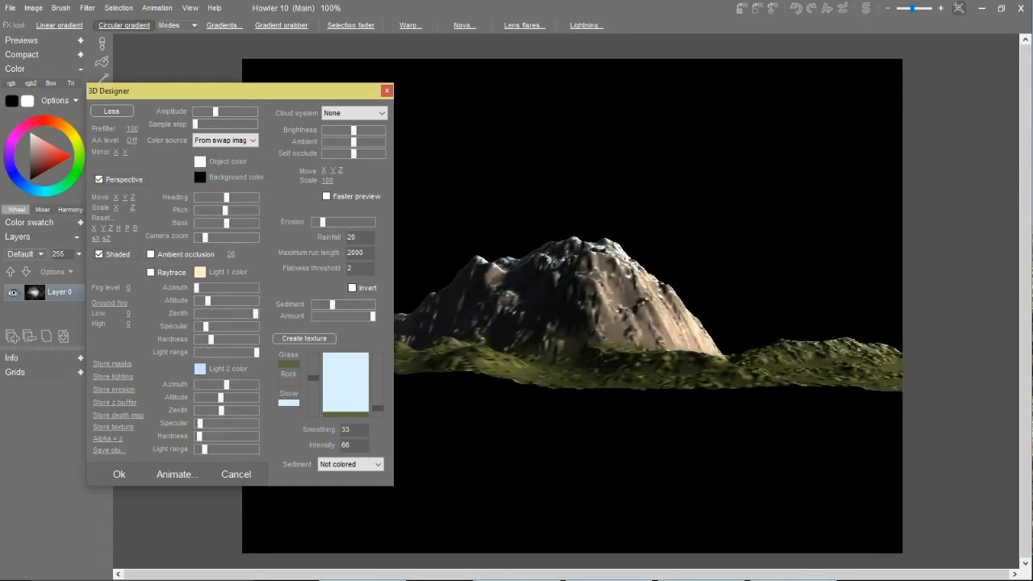
left_click_drag(257, 351, 252, 352)
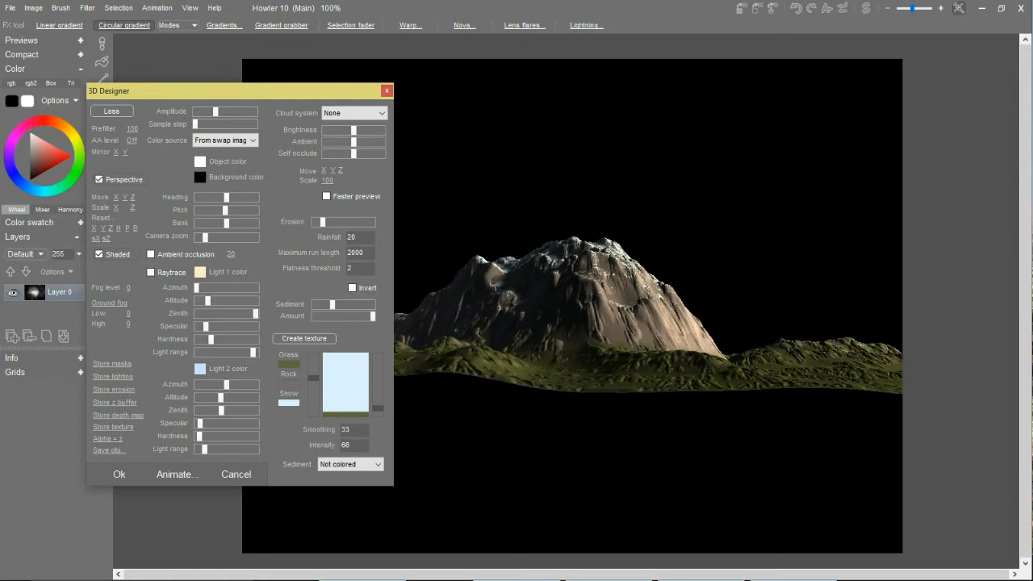
mouse_move(197, 287)
left_mouse_down()
mouse_move(229, 287)
mouse_move(209, 300)
left_mouse_up()
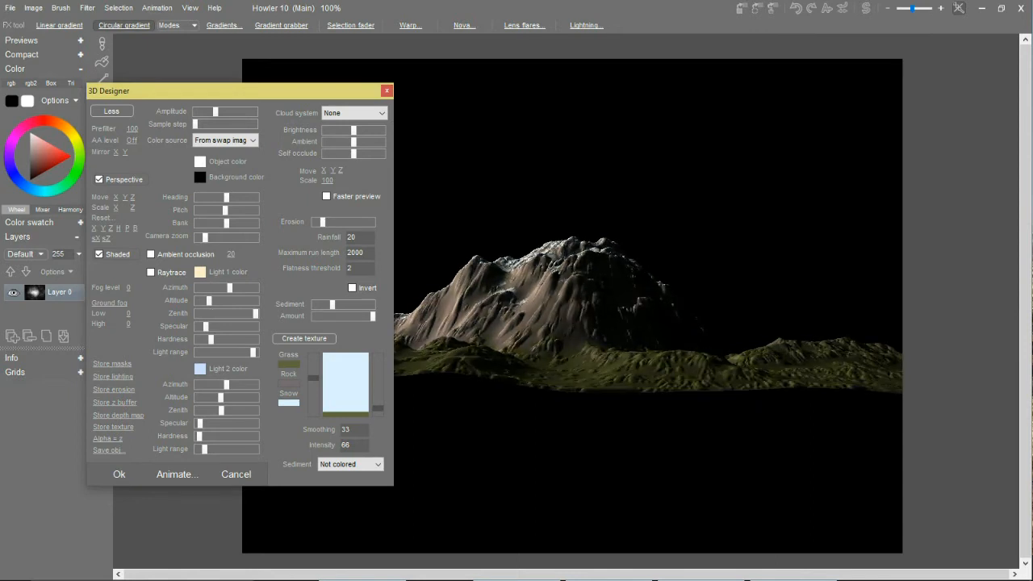
Set the Light 2 colour to sky blue #6AACE0 and the Light 1 colour to a saturated warm orange.
left_click(200, 368)
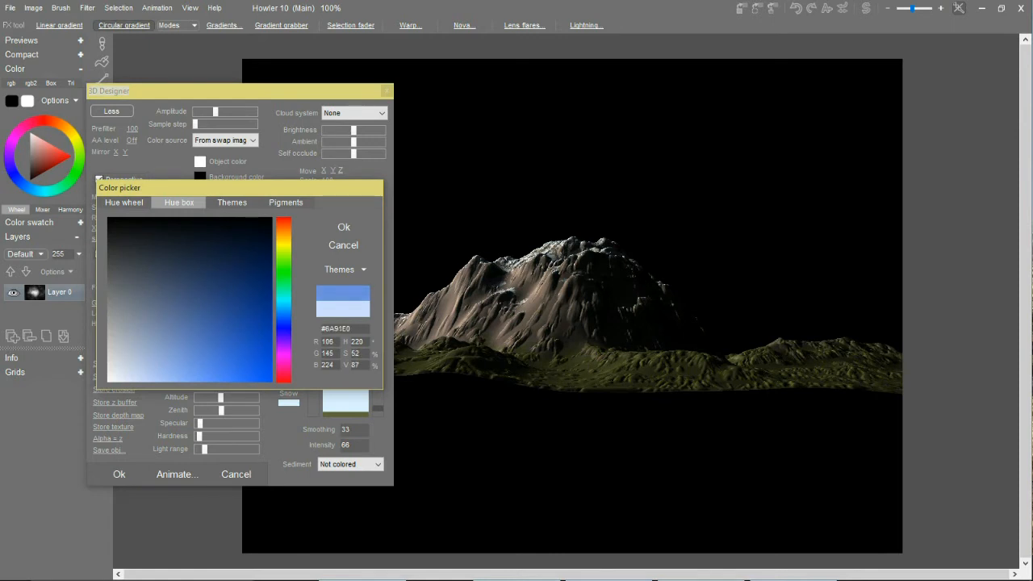
left_click(284, 311)
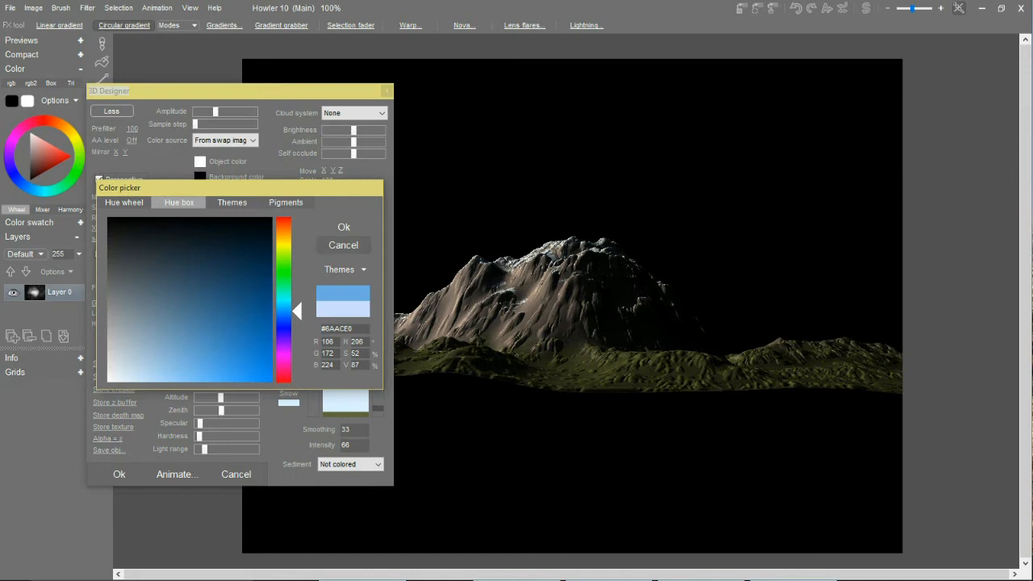
left_click(344, 227)
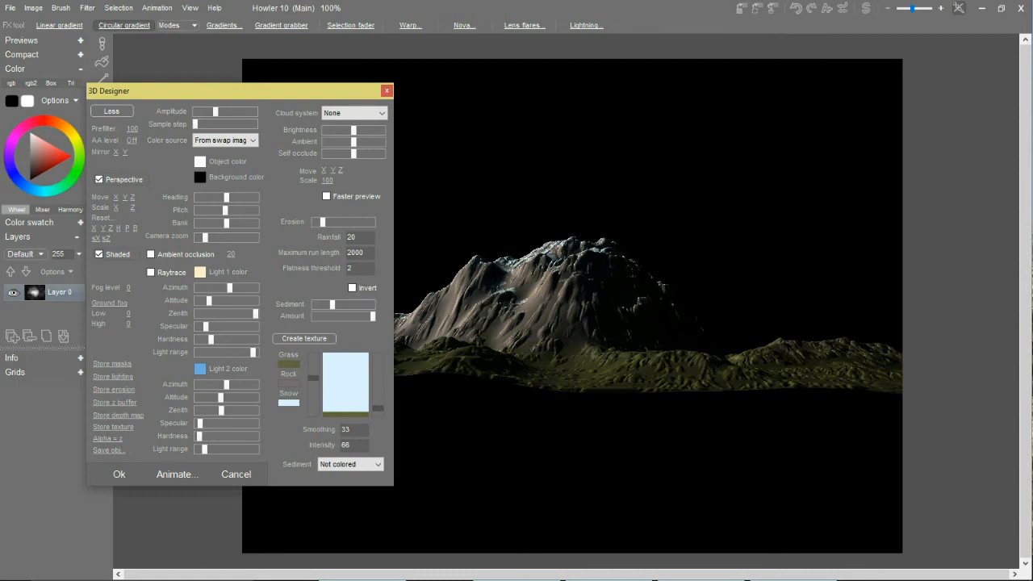
left_click(199, 272)
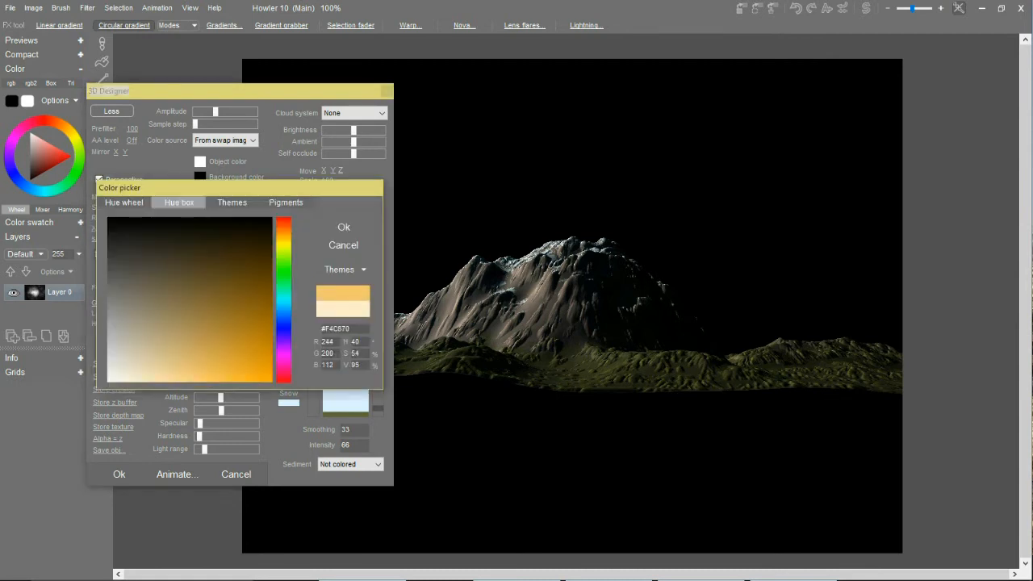
left_click(343, 227)
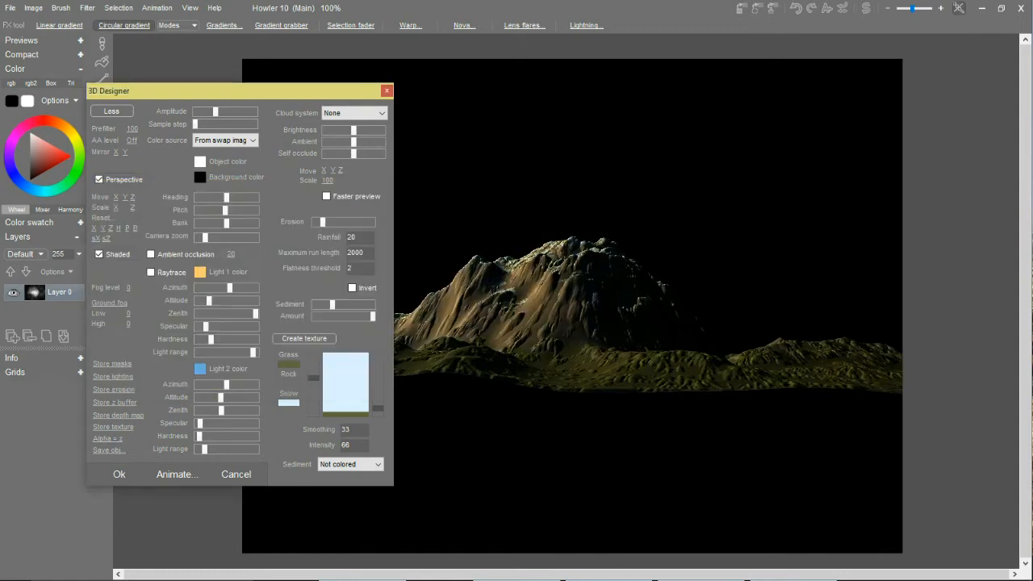
Redirect Light 2 with lower azimuth and altitude and higher zenith, slightly raise its specular, and greatly extend its light range.
left_click_drag(220, 398, 203, 384)
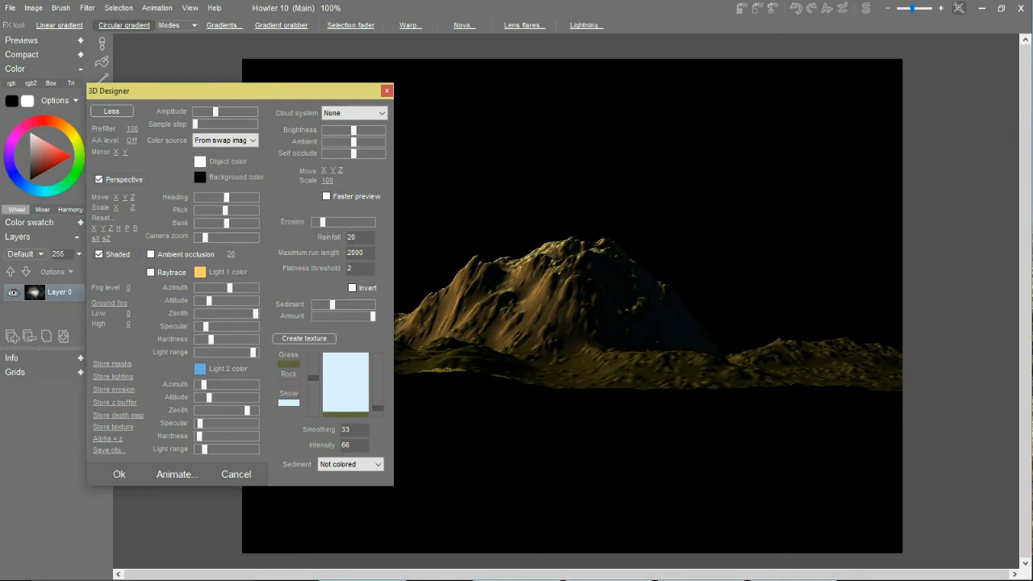
left_click_drag(200, 423, 240, 448)
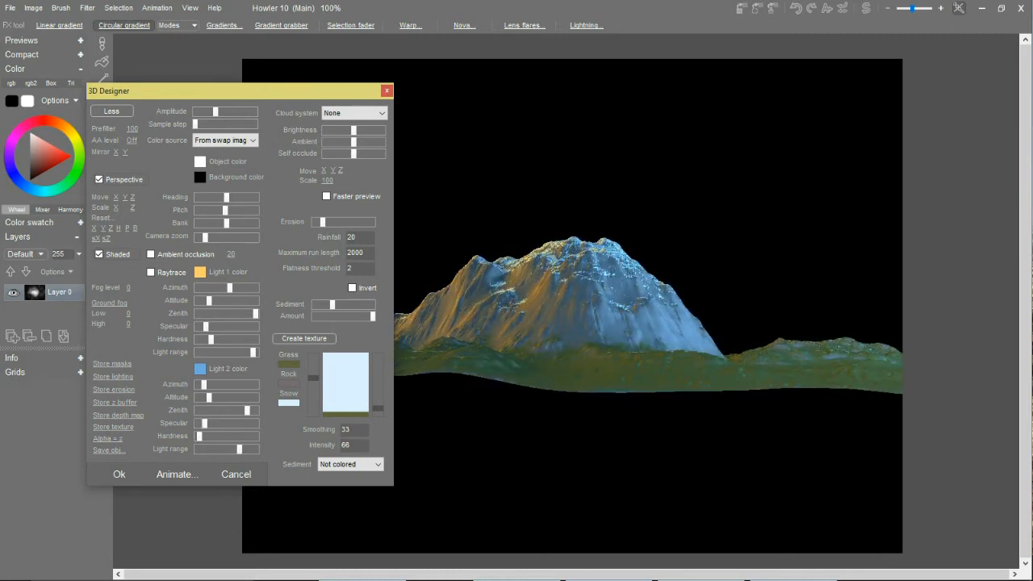
Change the scene's background colour to the pale blue-grey #99A6AB.
left_click(200, 177)
left_click_drag(135, 341, 120, 342)
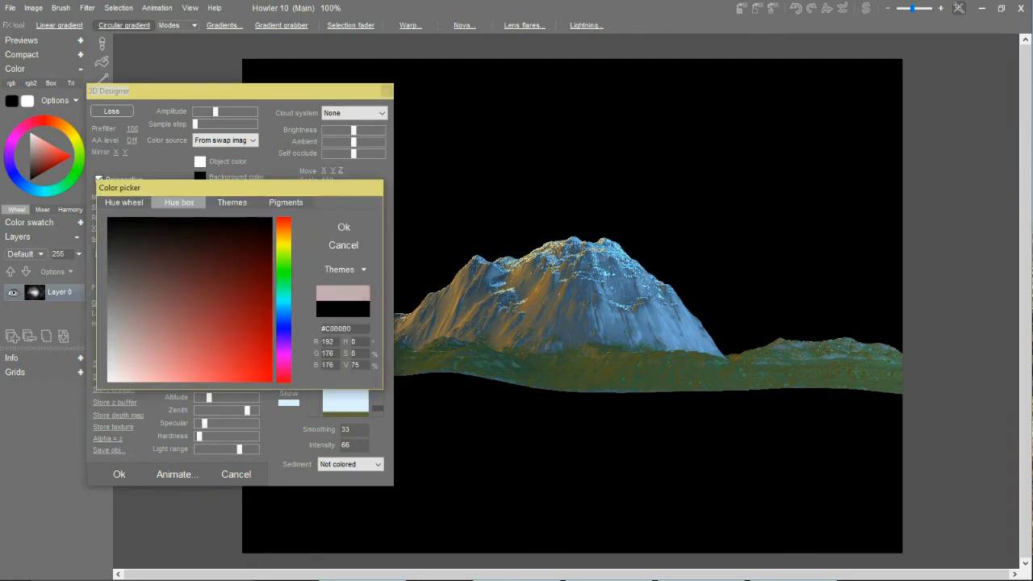
left_click_drag(285, 305, 284, 306)
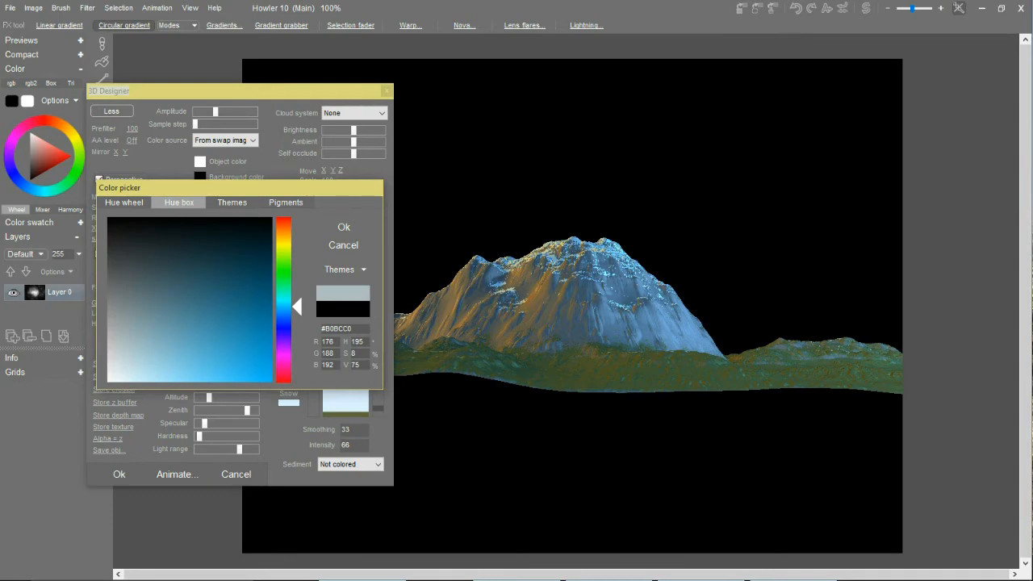
left_click_drag(120, 342, 126, 316)
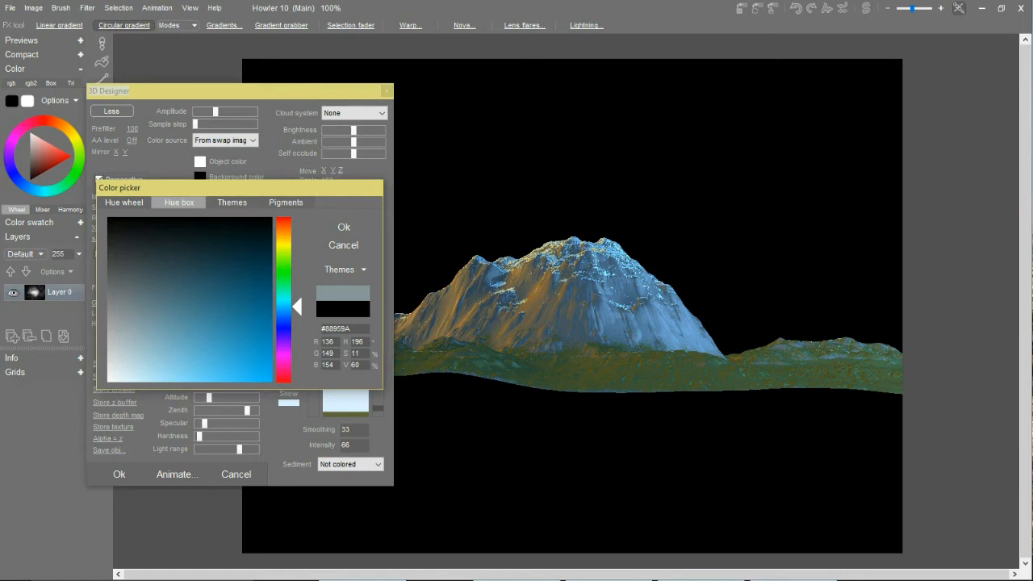
mouse_move(126, 316)
left_mouse_down()
mouse_move(234, 298)
mouse_move(124, 324)
left_mouse_up()
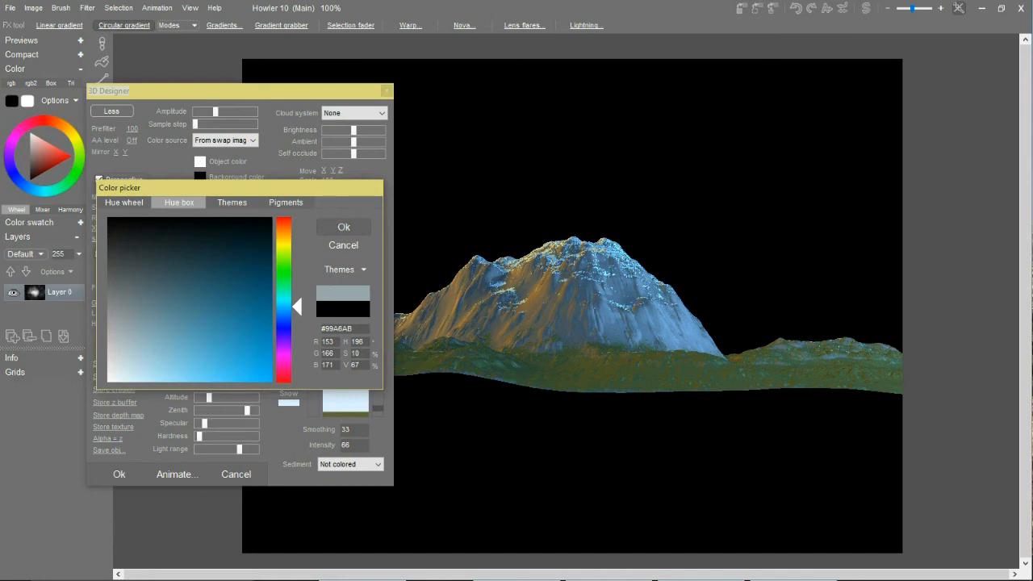
left_click(343, 227)
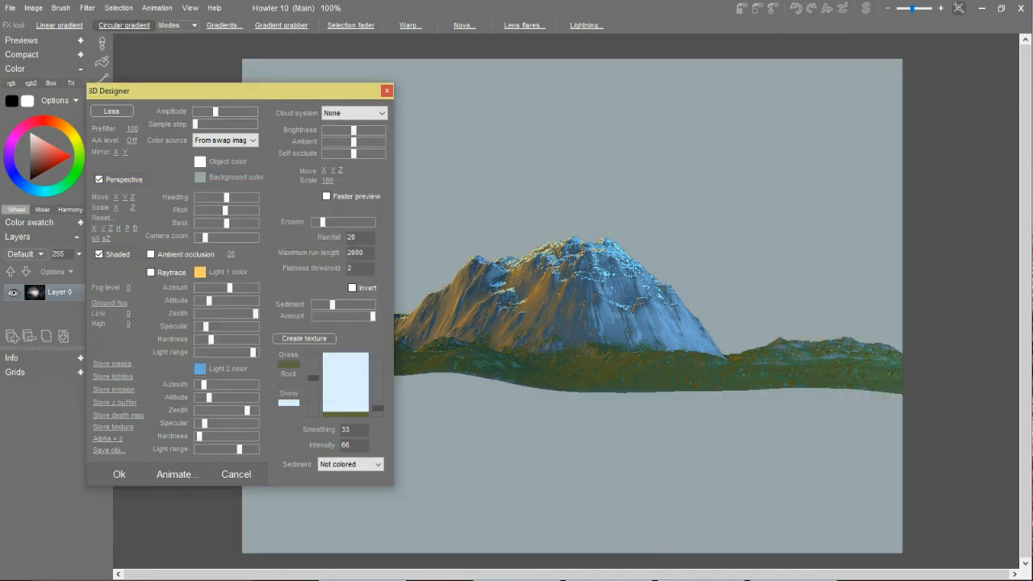
Set the fog level to 1.188 and lower the Light 2 azimuth to its minimum.
left_click_drag(129, 288, 188, 288)
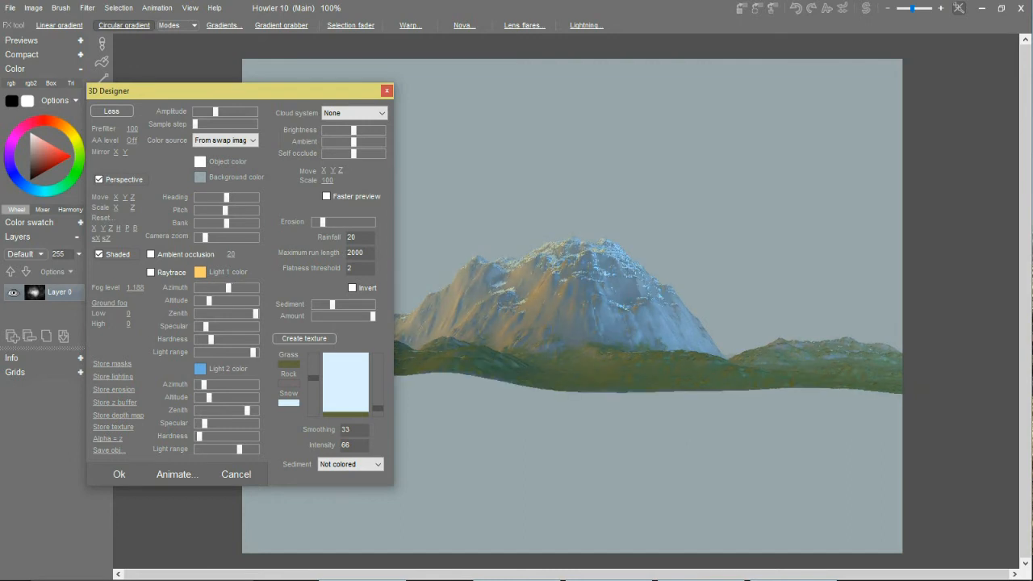
mouse_move(203, 385)
left_mouse_down()
mouse_move(213, 385)
mouse_move(196, 385)
left_mouse_up()
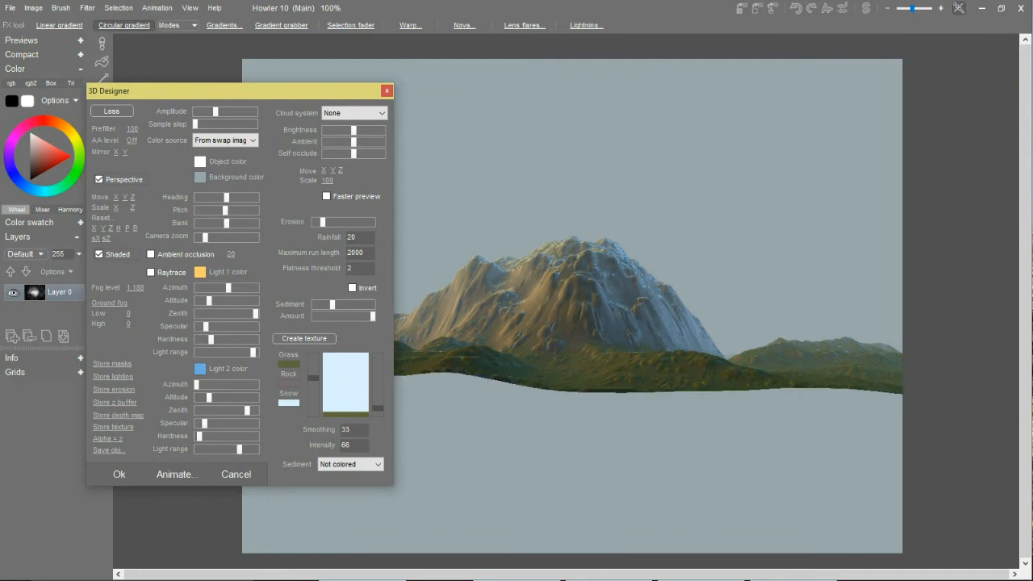
Colour the terrain's sediment as snow, and adjust its vertical position and pitch to show more of the foreground land around the mountain.
left_click(350, 464)
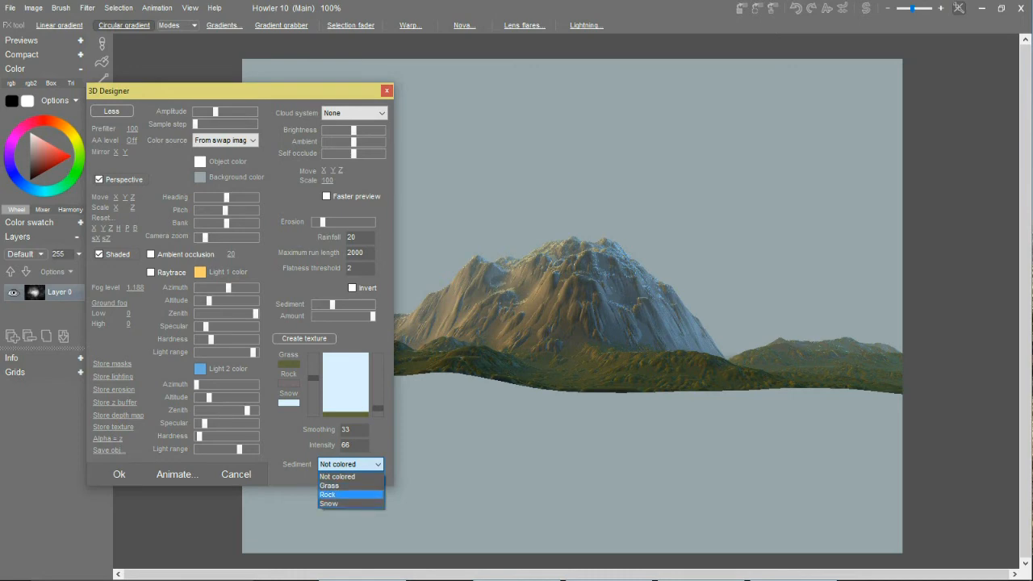
left_click(329, 503)
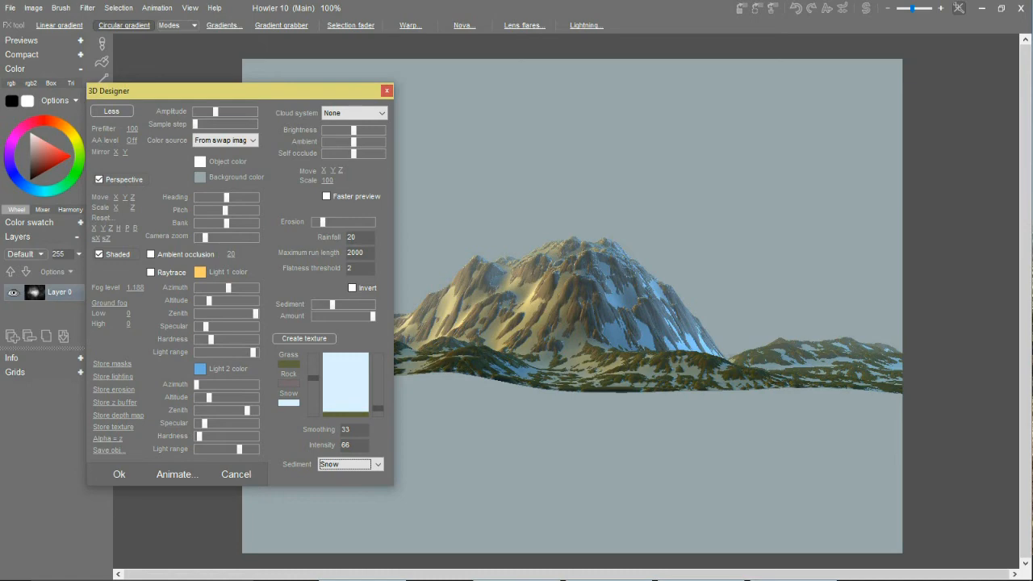
left_click_drag(125, 197, 125, 143)
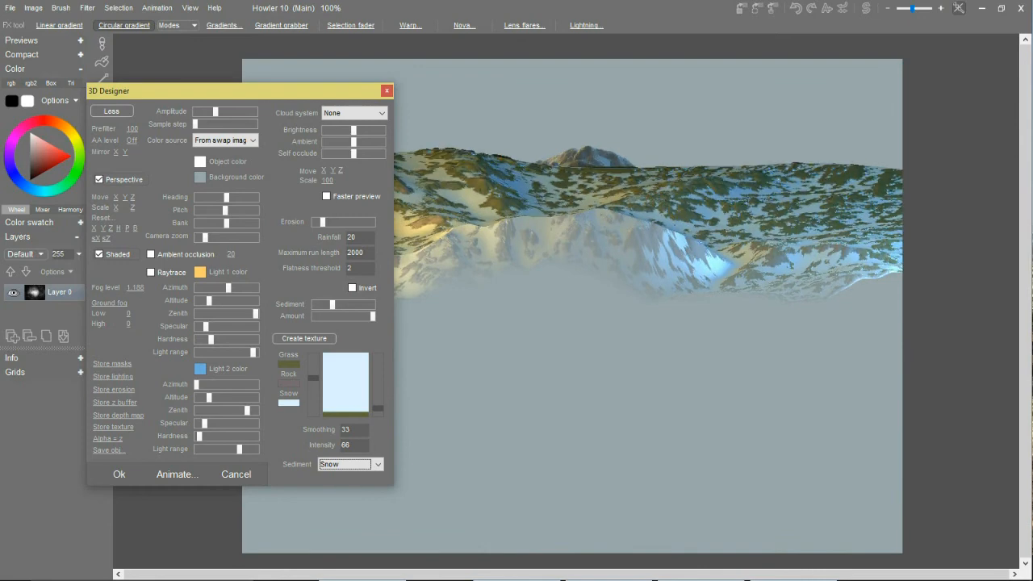
left_click_drag(225, 210, 229, 210)
mouse_move(125, 197)
left_mouse_down()
mouse_move(125, 171)
mouse_move(125, 184)
left_mouse_up()
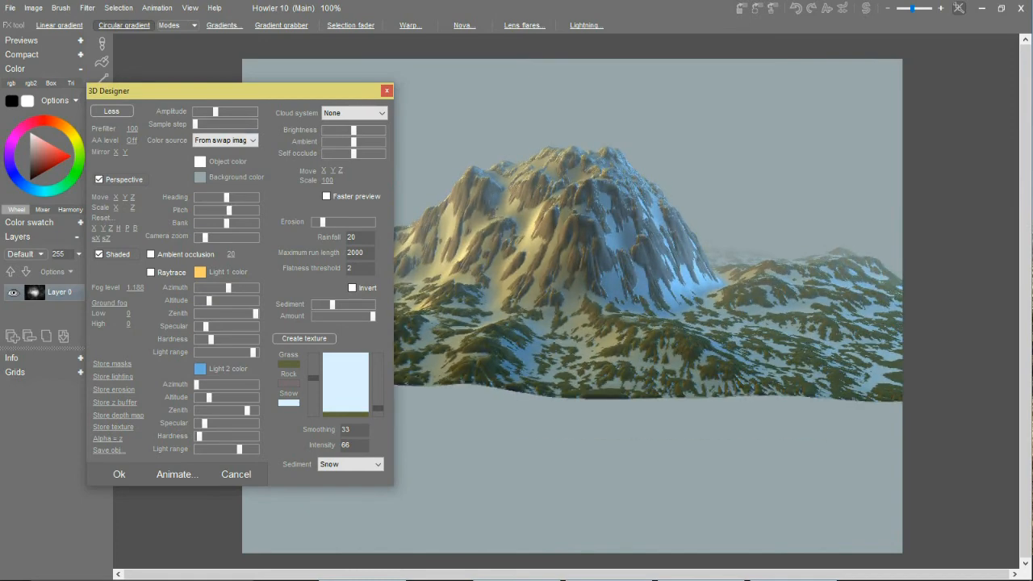
Flatten the mountain with a slightly lower amplitude, and give Light 1 the maximum light range and a lower zenith.
left_click_drag(216, 111, 152, 63)
left_click_drag(163, 325, 166, 324)
left_click_drag(165, 286, 147, 286)
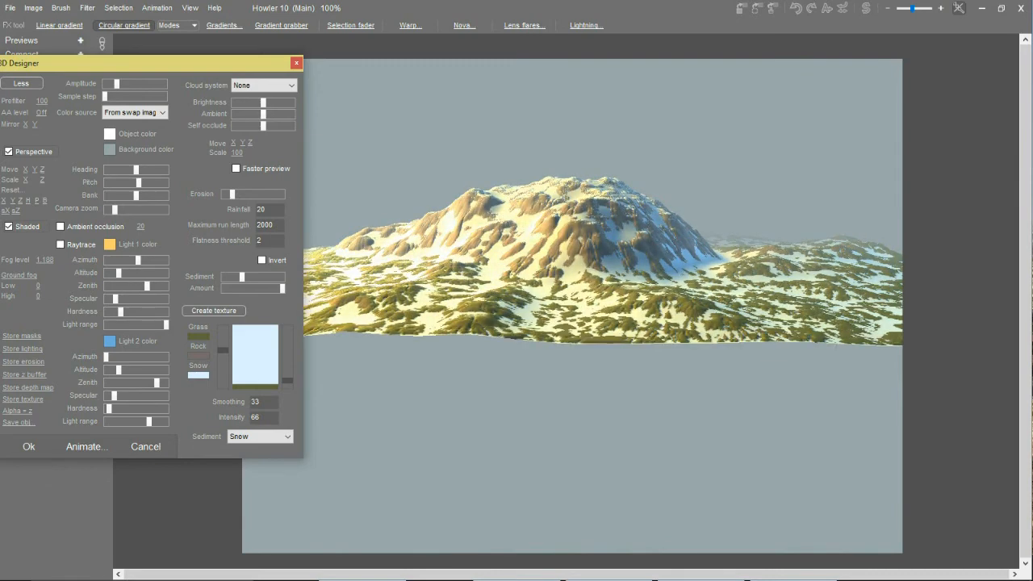
Turn on raytraced shadows with the Soft option and nudge the Light 1 azimuth slightly higher.
left_click(60, 243)
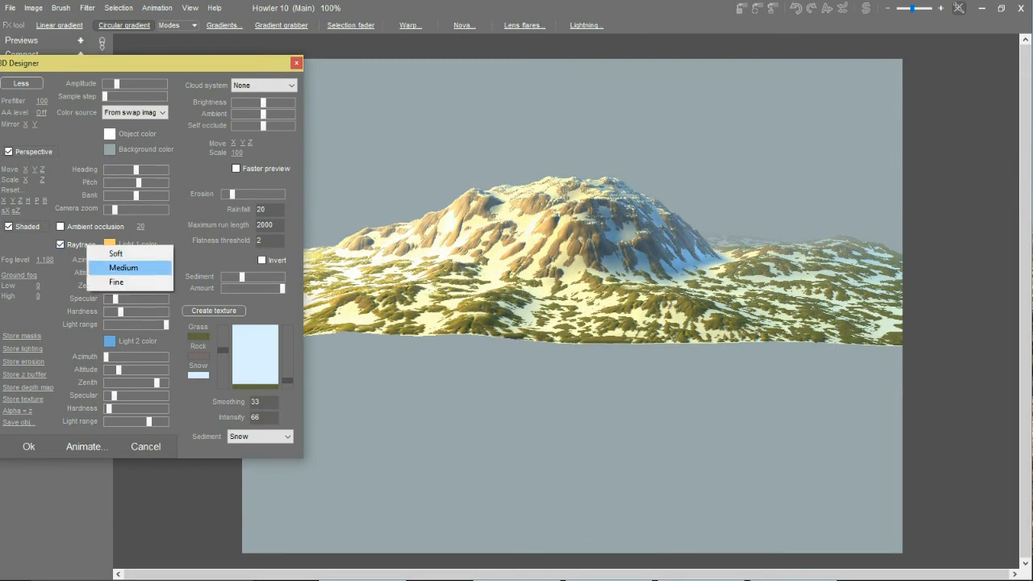
left_click(116, 253)
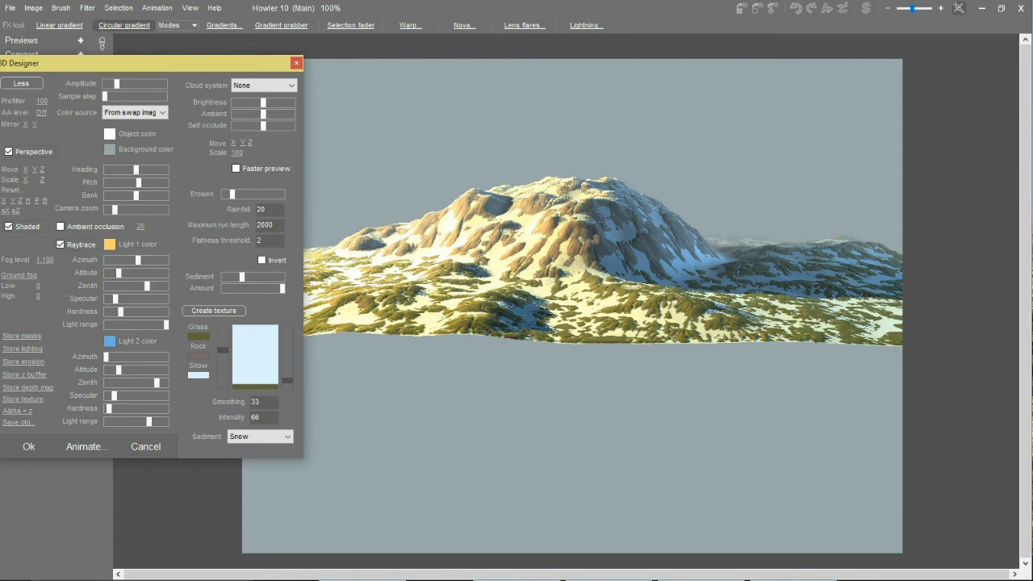
left_click_drag(138, 259, 140, 260)
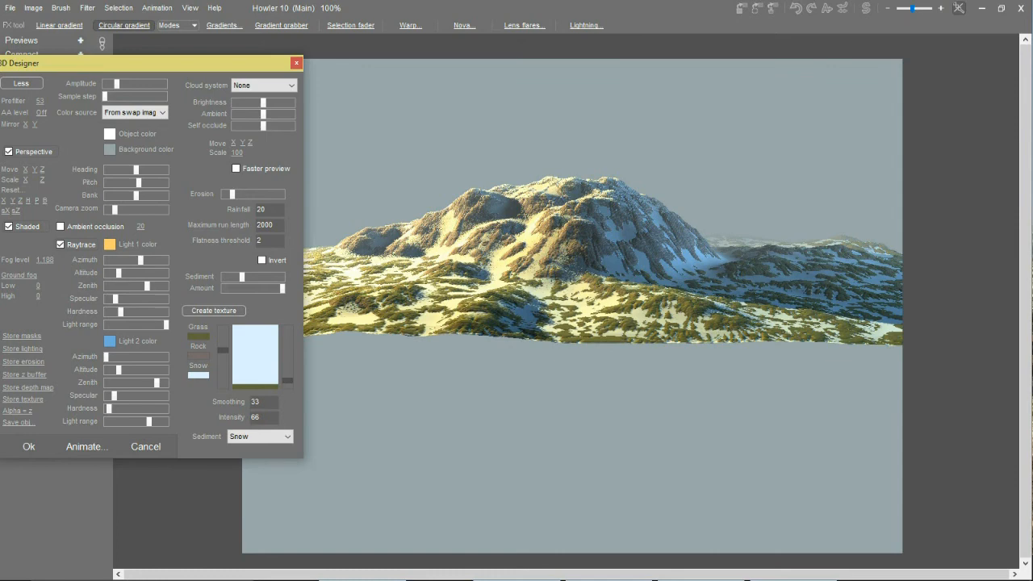
Render the terrain to the canvas with the prefilter at 53 and the AA level at 5.
left_click_drag(41, 113, 117, 113)
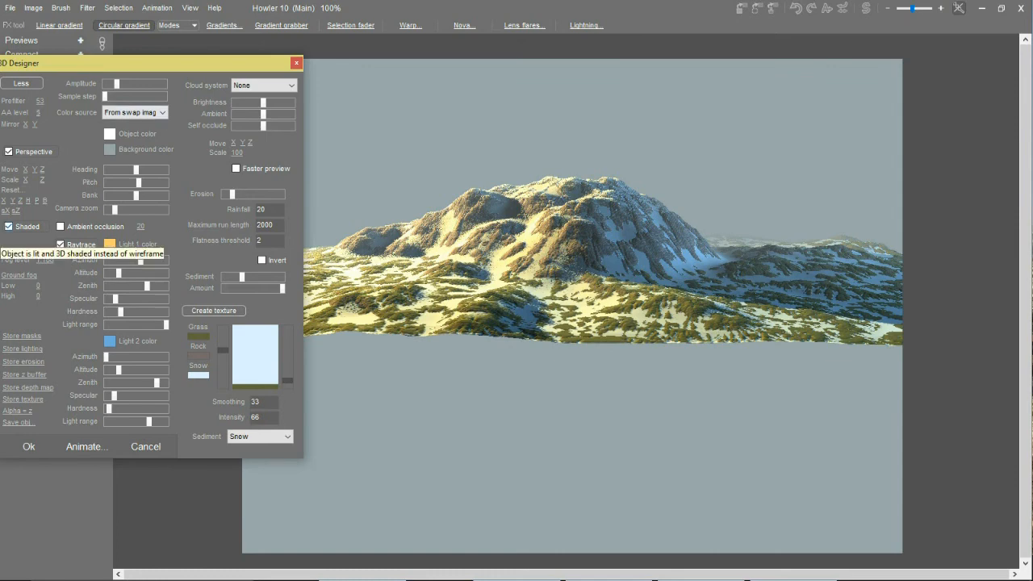
left_click(21, 83)
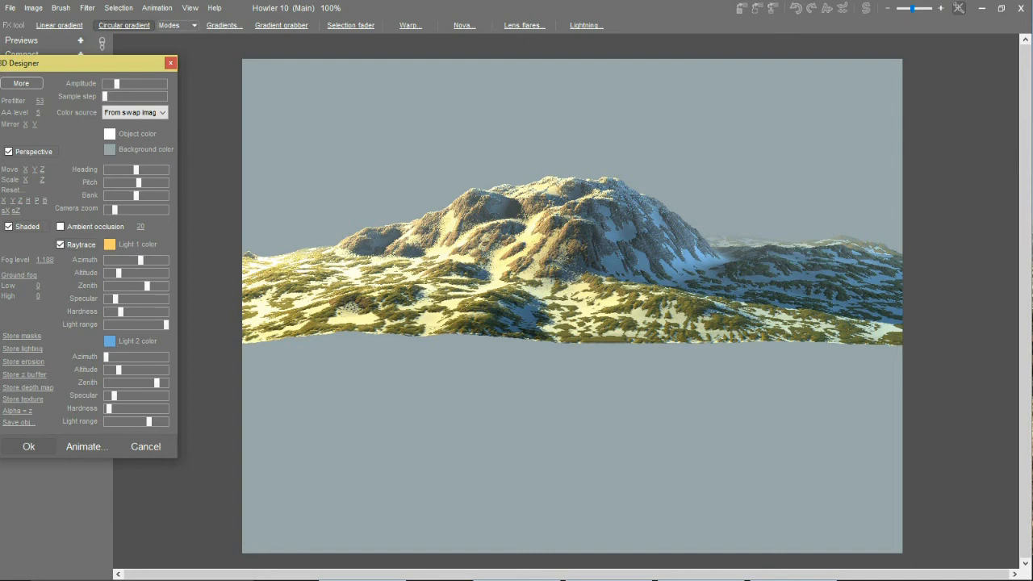
left_click(29, 447)
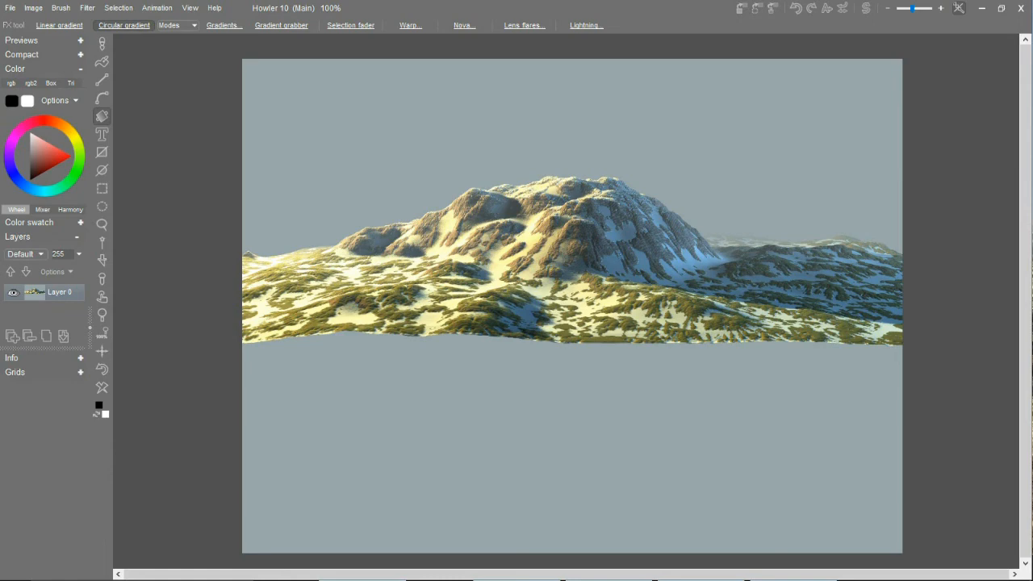
Soften the rendered landscape's fine detail with the Median convolve filter.
left_click(87, 7)
mouse_move(126, 92)
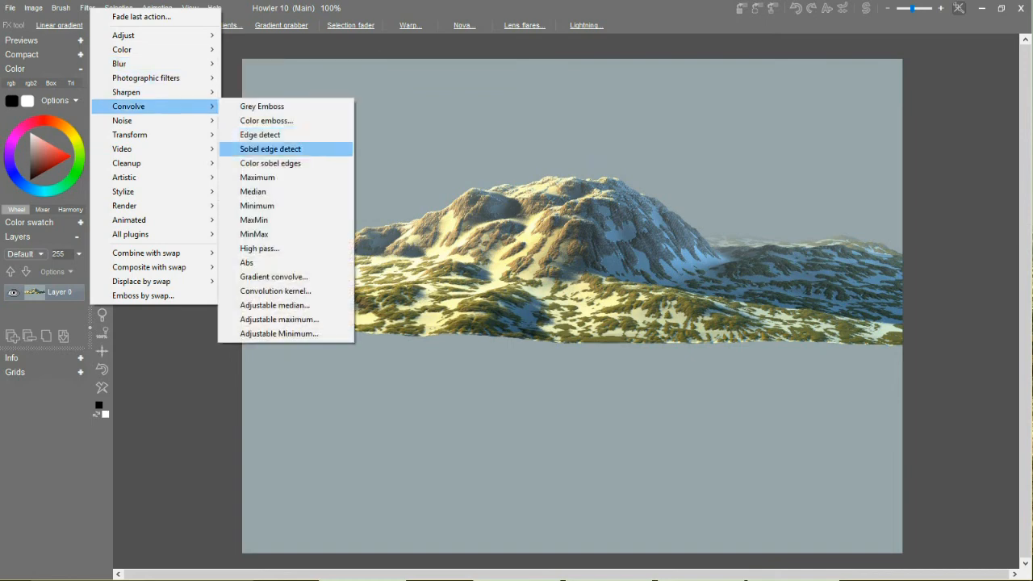
left_click(257, 191)
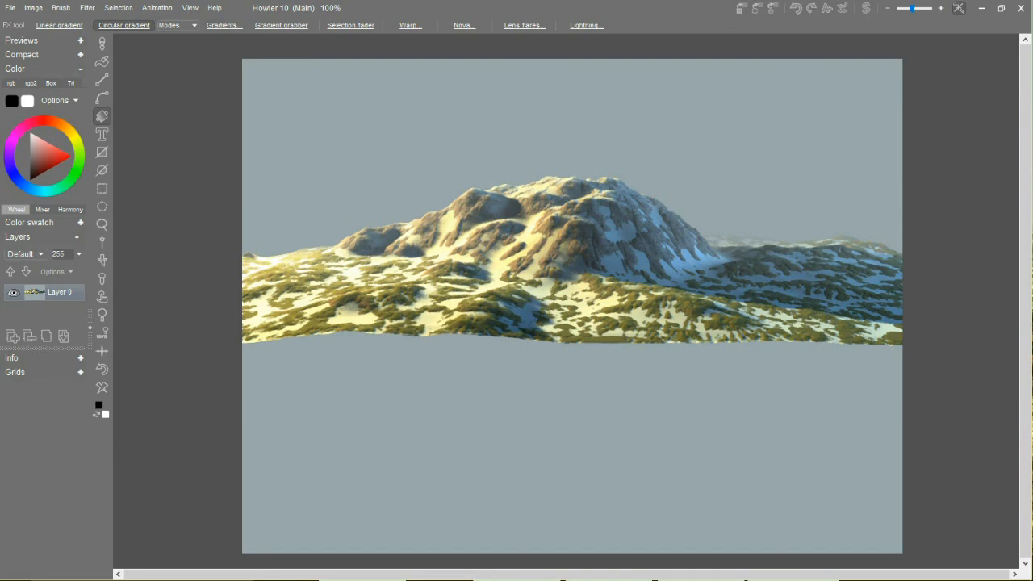
Adjust the image's hue, saturation and value: shift the hue slightly down, raise saturation to 162 and brighten the value a little.
left_click(87, 7)
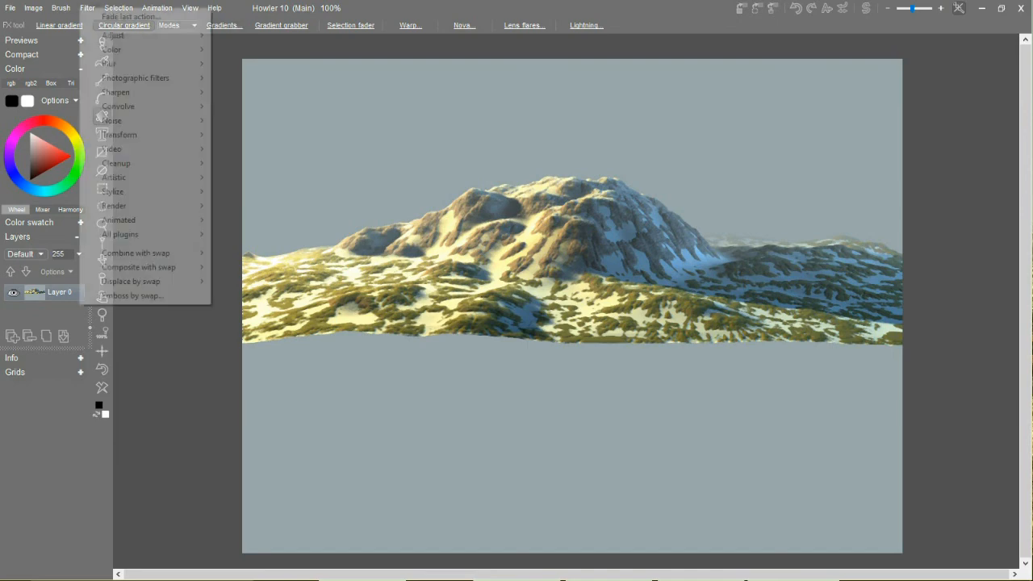
mouse_move(129, 36)
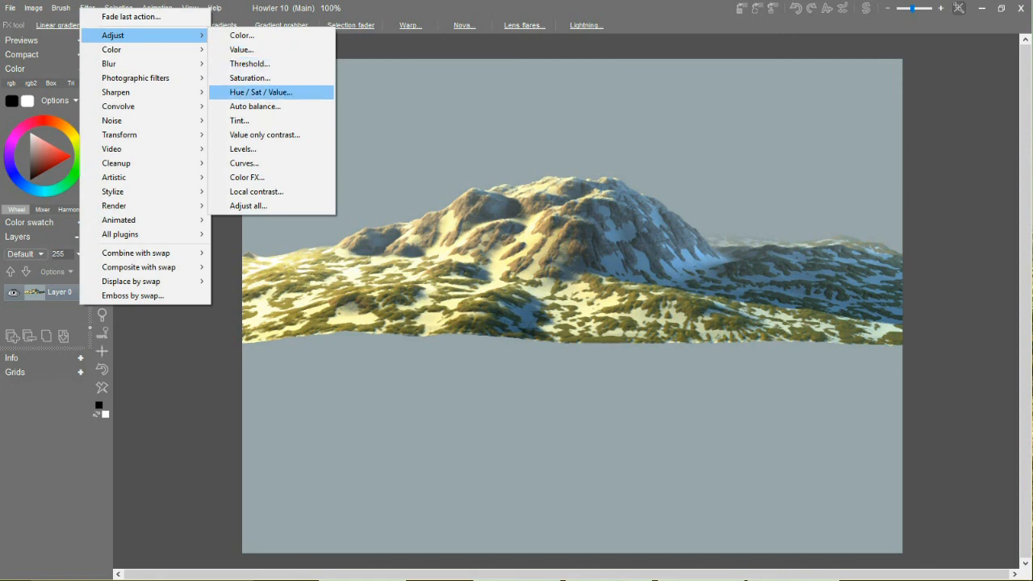
left_click(260, 92)
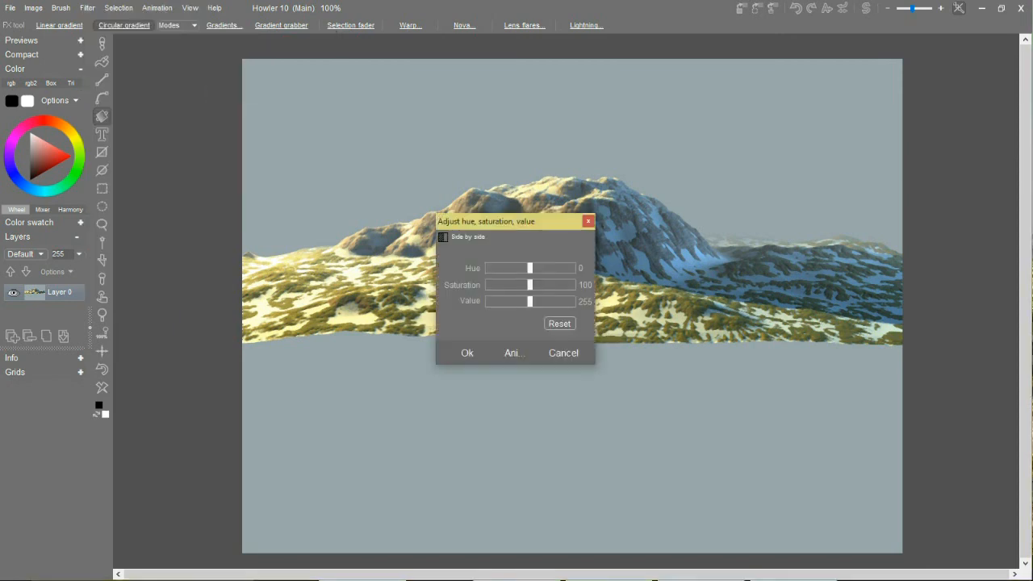
left_click_drag(517, 221, 616, 294)
mouse_move(629, 341)
left_mouse_down()
mouse_move(657, 358)
mouse_move(628, 342)
left_mouse_up()
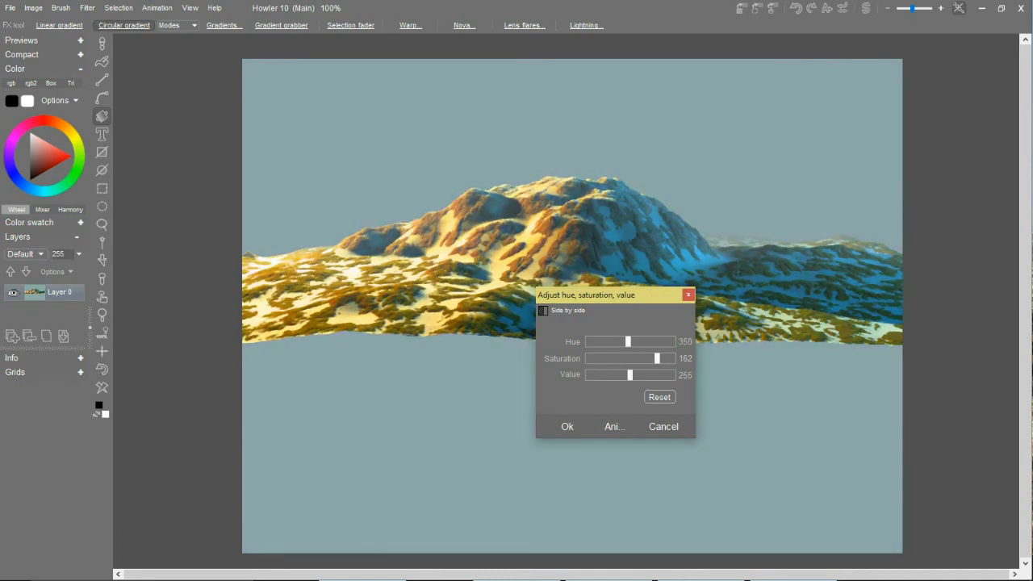
left_click_drag(630, 374, 640, 374)
left_click(567, 426)
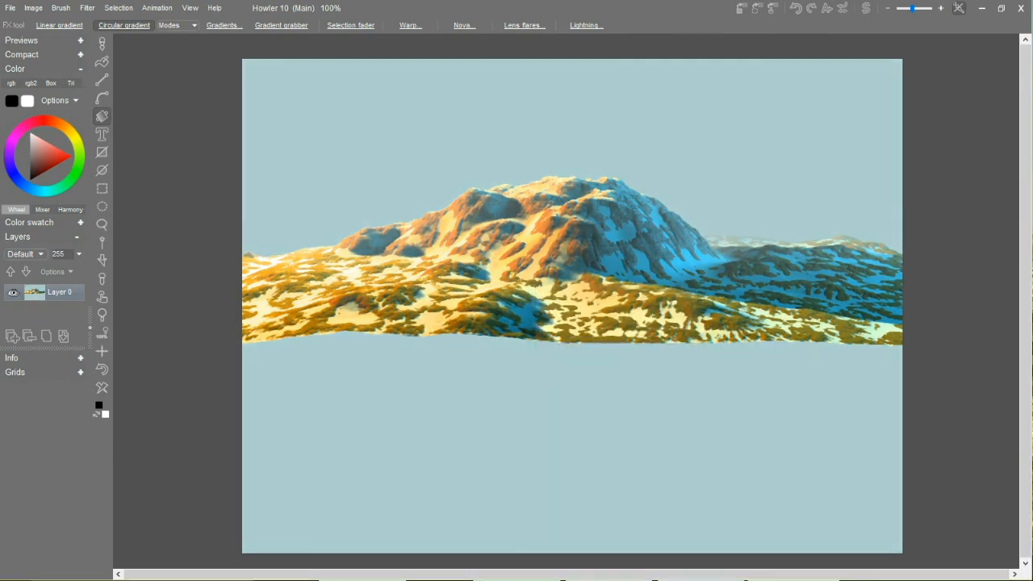
Fade the last hue and saturation adjustment to a bit less than half strength.
left_click(89, 8)
left_click(121, 16)
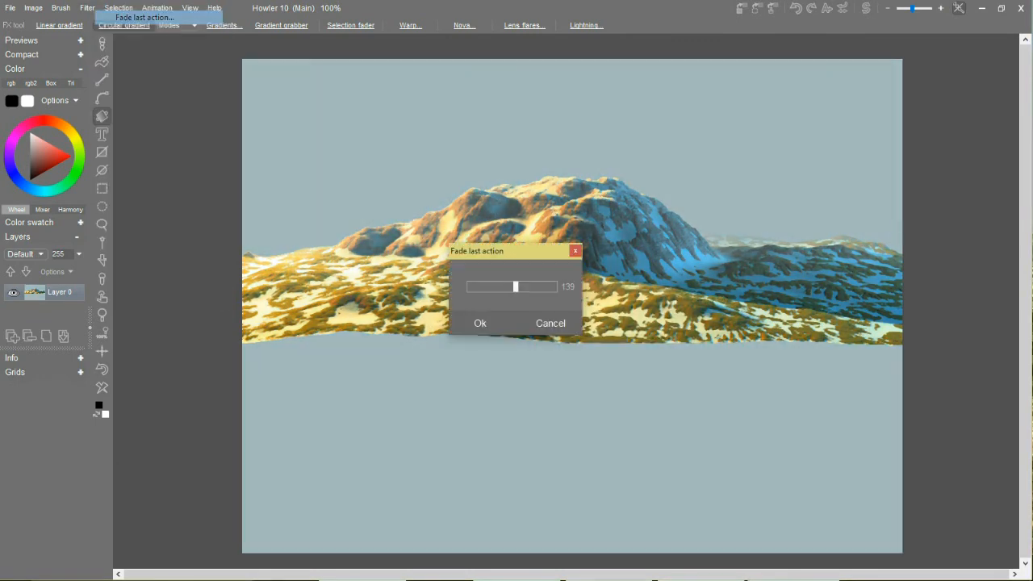
mouse_move(515, 287)
left_mouse_down()
mouse_move(540, 288)
mouse_move(502, 288)
left_mouse_up()
key("Return")
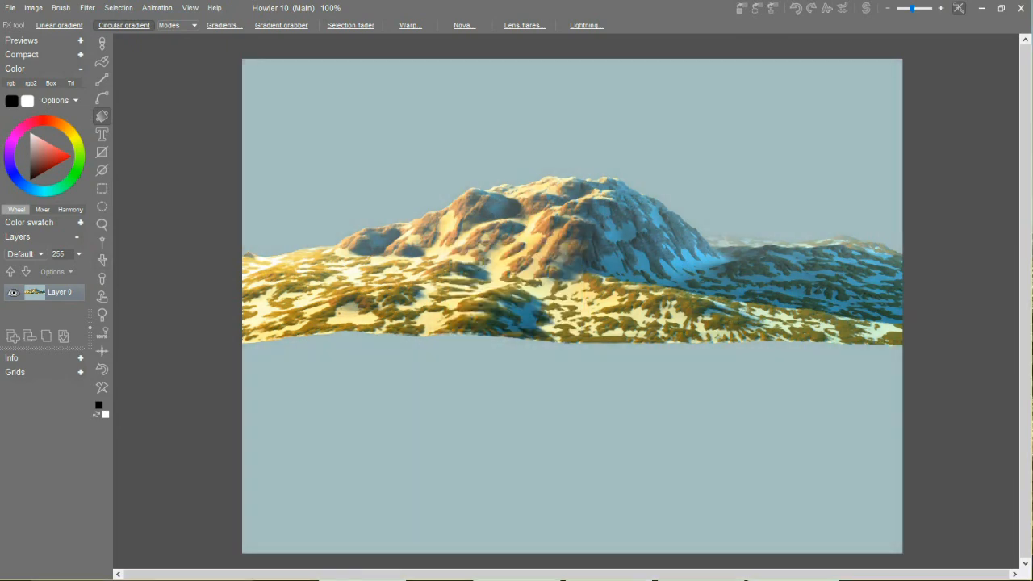
Switch to the brush tool and load the Smear 100 preset from the Effects brush collection.
left_click(102, 43)
mouse_move(161, 67)
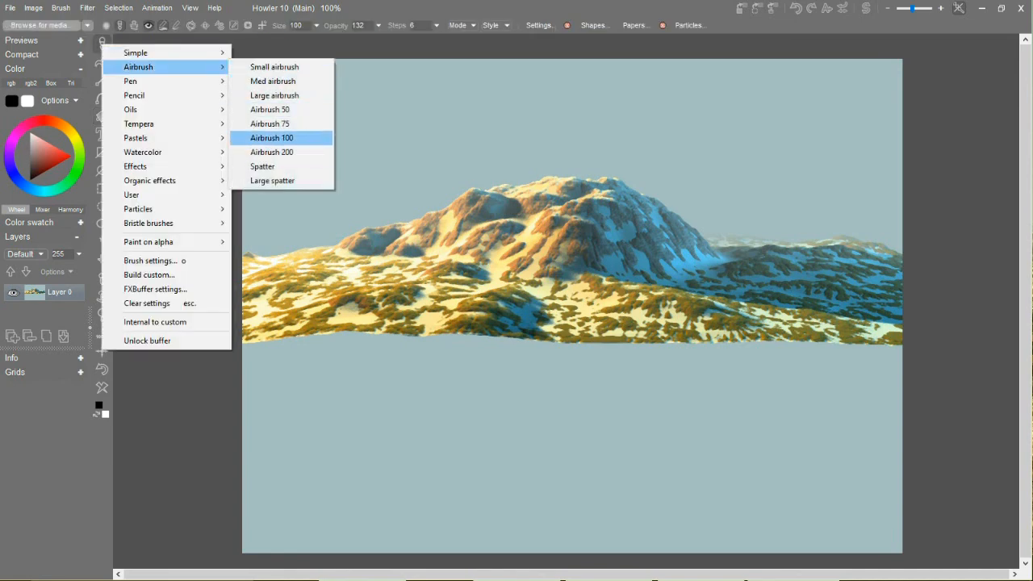
left_click(271, 138)
left_click(40, 25)
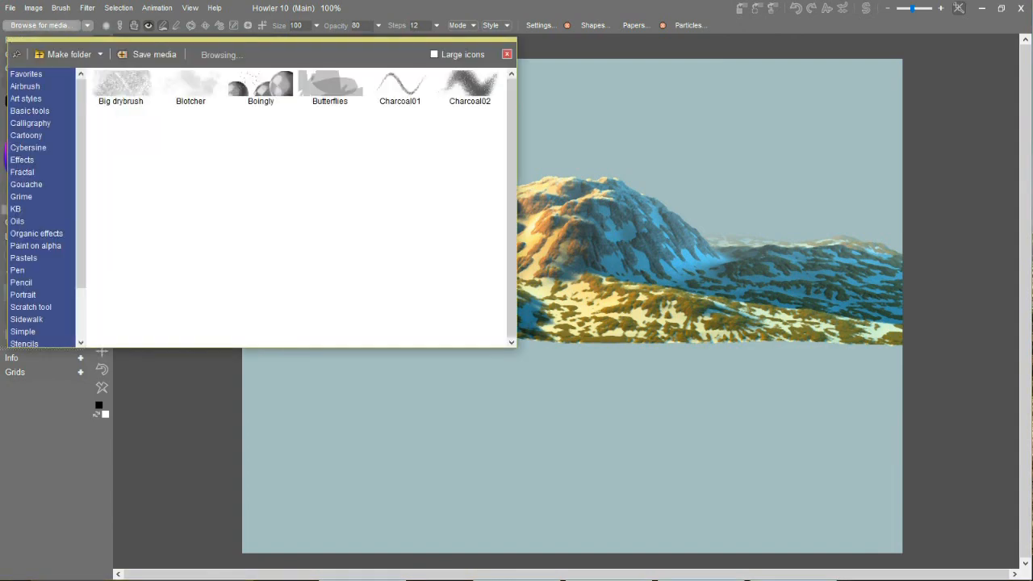
left_click(17, 221)
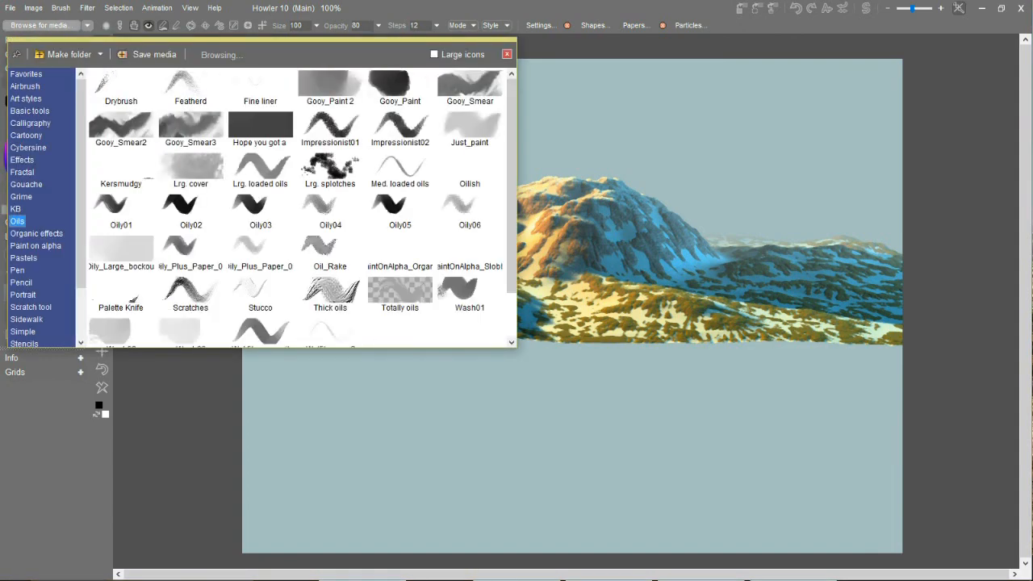
left_click(22, 160)
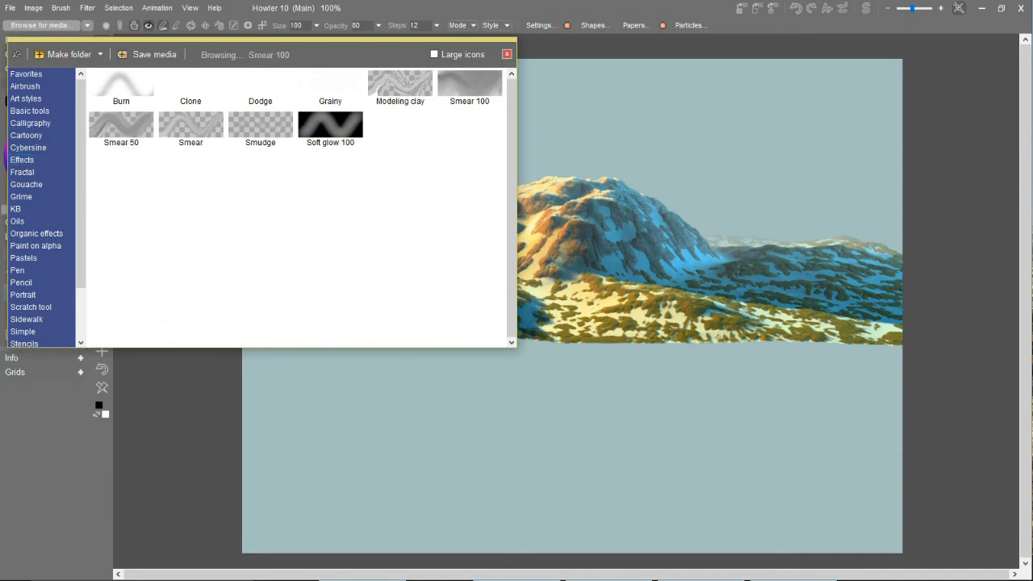
left_click(121, 130)
Smear the terrain's lower edge downward and across in long sweeping strokes to fill the empty foreground below the mountain.
mouse_move(339, 289)
left_mouse_down()
mouse_move(250, 355)
mouse_move(339, 339)
mouse_move(363, 355)
mouse_move(530, 347)
mouse_move(832, 403)
left_mouse_up()
mouse_move(427, 334)
left_mouse_down()
mouse_move(784, 374)
mouse_move(860, 395)
mouse_move(796, 342)
mouse_move(812, 346)
left_mouse_up()
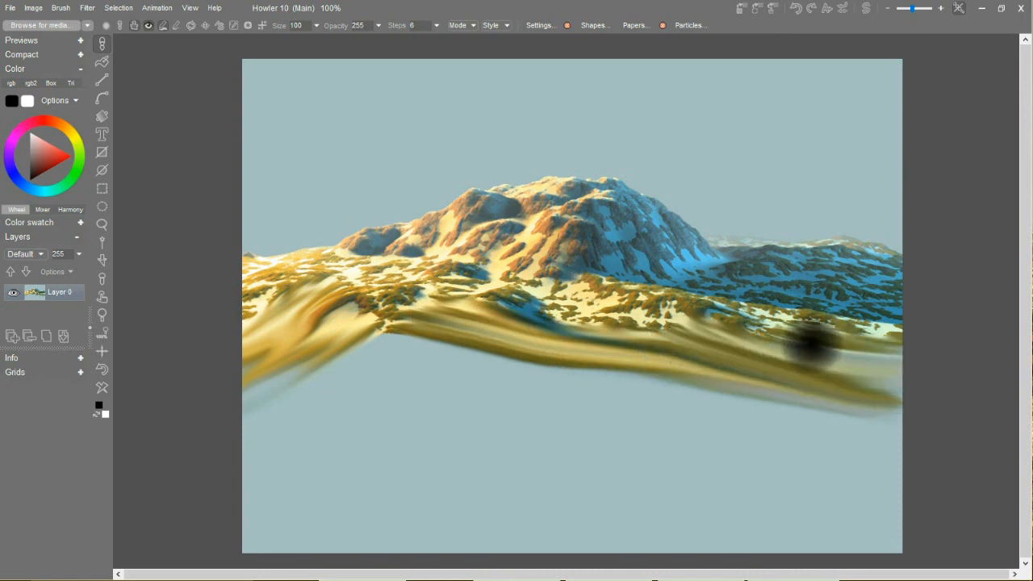
mouse_move(536, 364)
left_mouse_down()
mouse_move(292, 408)
mouse_move(334, 380)
mouse_move(259, 379)
mouse_move(565, 428)
mouse_move(775, 387)
left_mouse_up()
left_click_drag(614, 436, 896, 435)
left_click_drag(557, 379, 864, 403)
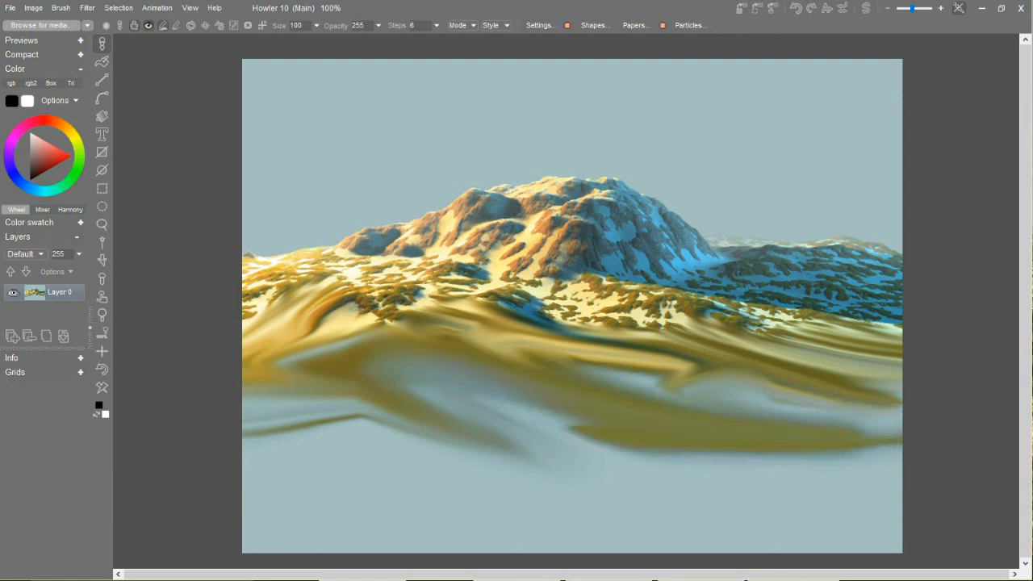
left_click_drag(582, 363, 896, 387)
left_click_drag(726, 364, 896, 396)
mouse_move(479, 388)
left_mouse_down()
mouse_move(307, 408)
mouse_move(396, 404)
mouse_move(759, 468)
mouse_move(880, 476)
left_mouse_up()
mouse_move(382, 434)
left_mouse_down()
mouse_move(565, 484)
mouse_move(511, 468)
mouse_move(676, 473)
mouse_move(839, 457)
mouse_move(388, 477)
mouse_move(250, 456)
mouse_move(517, 524)
mouse_move(363, 485)
mouse_move(259, 517)
mouse_move(888, 529)
left_mouse_up()
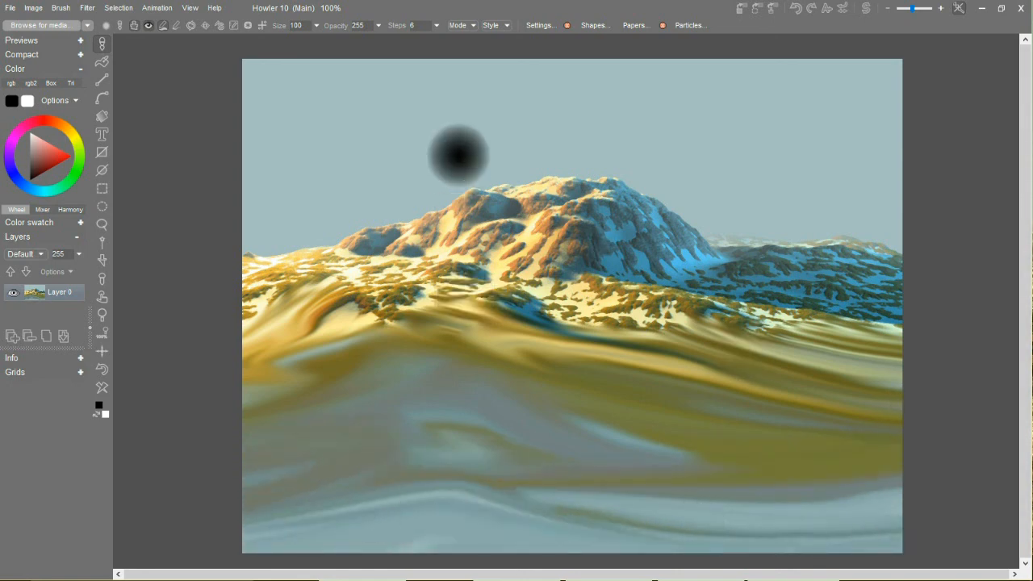